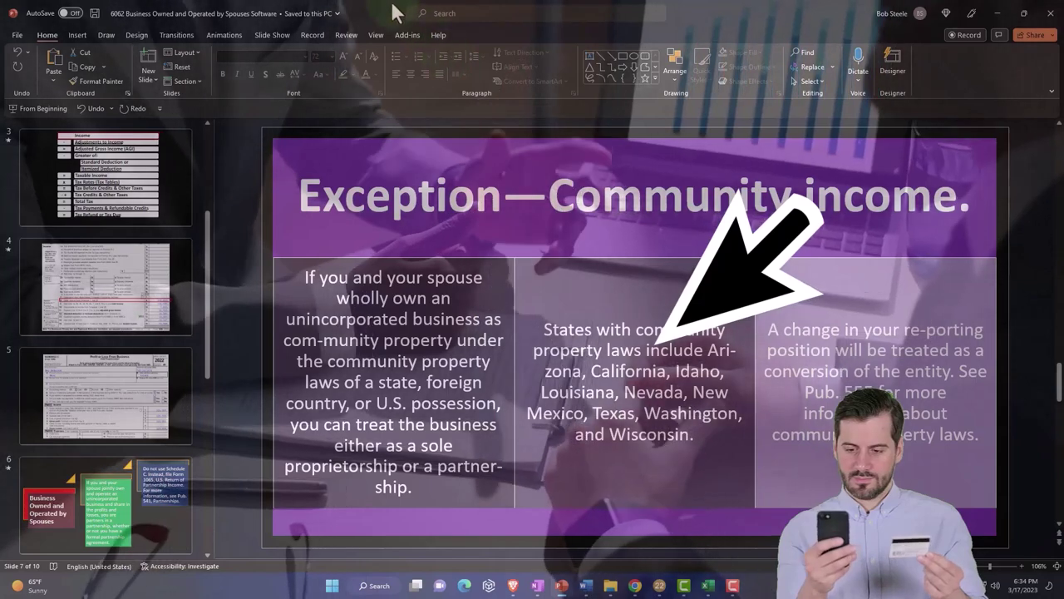
# Switch to Lacerte, assign the Misc business on Schedule C to the spouse, and return to the forms
pyautogui.press('super+Down')
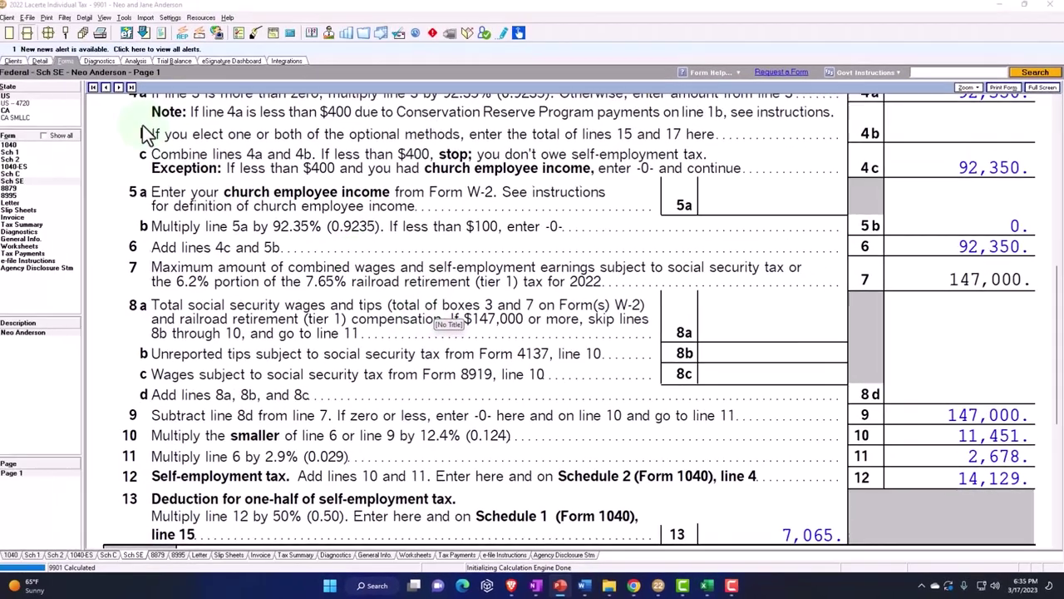
pyautogui.click(43, 63)
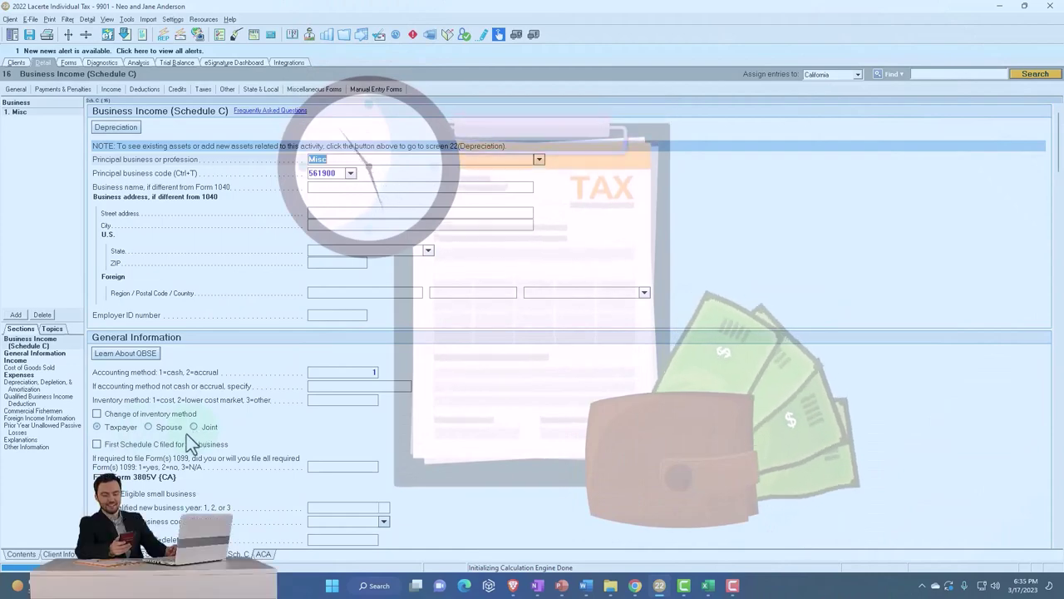
pyautogui.click(157, 427)
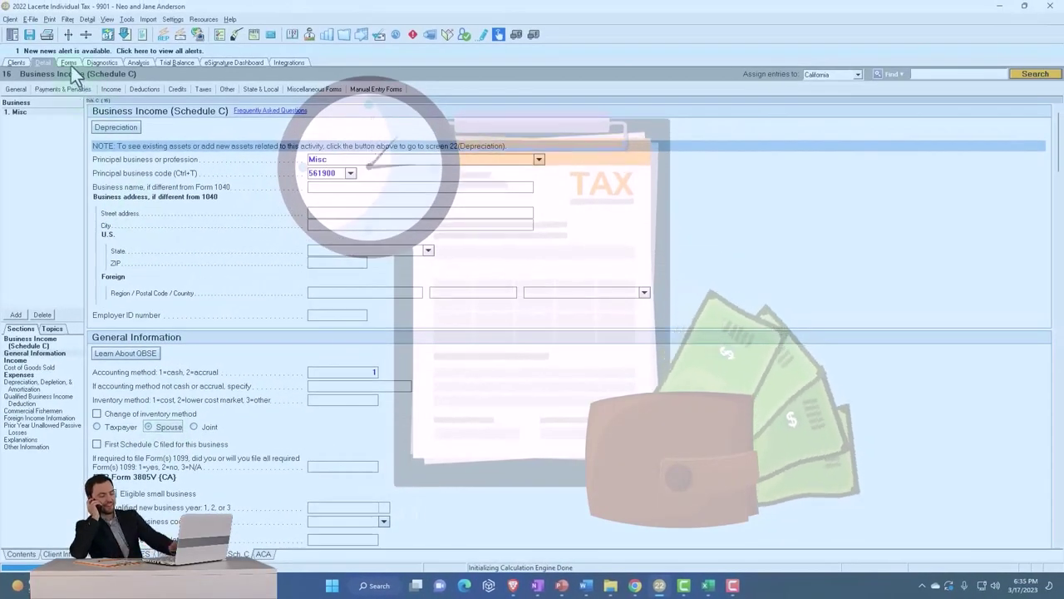
pyautogui.click(70, 64)
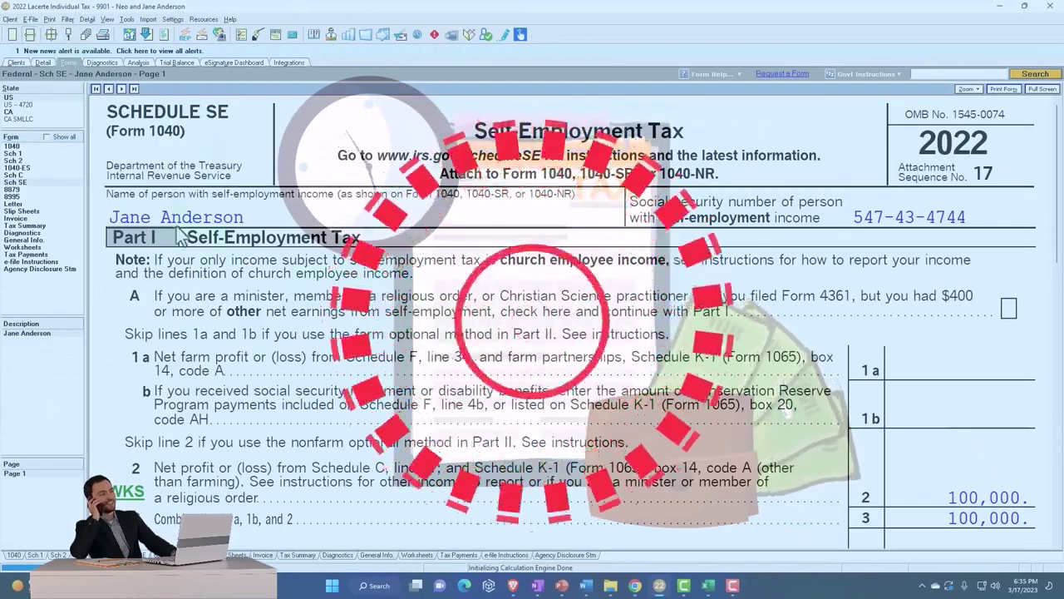
# Examine the income and deduction lines on Form 1040 page 1 and the owner named on Schedules C and SE
pyautogui.click(13, 153)
pyautogui.click(12, 164)
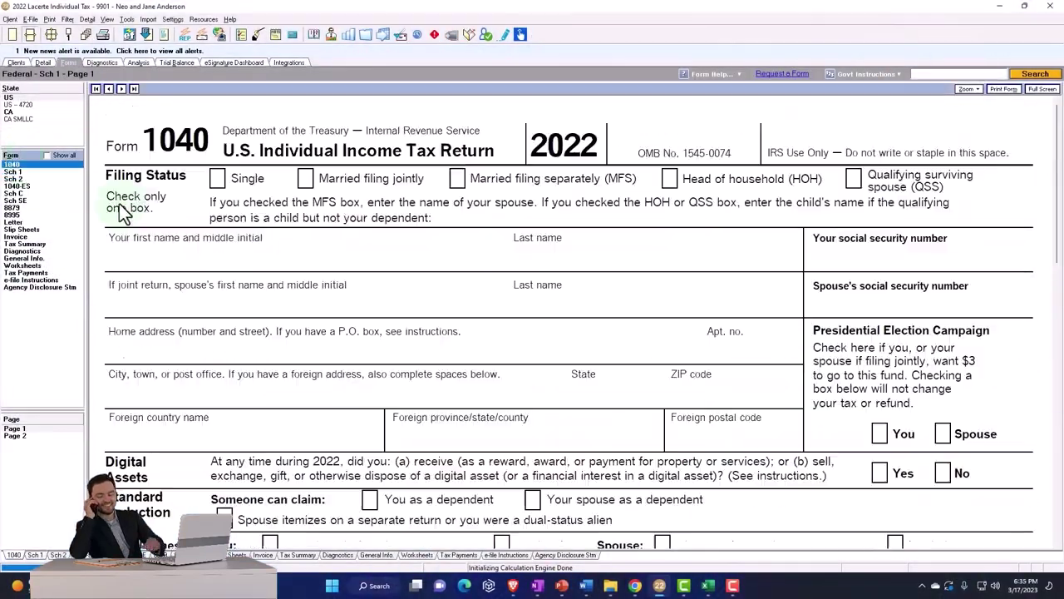
pyautogui.scroll(-10, 518, 345)
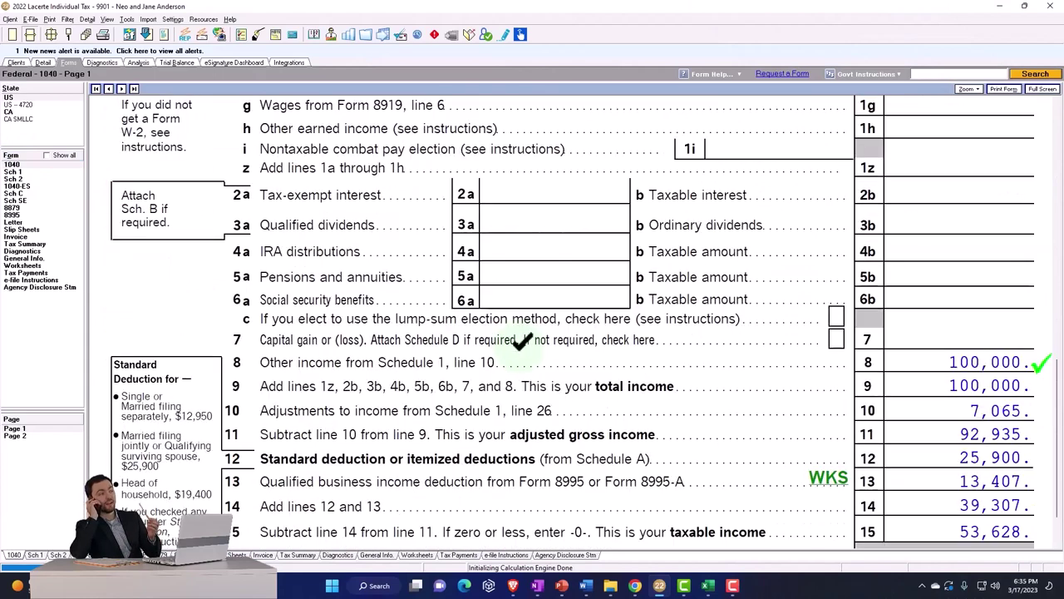
pyautogui.scroll(-2, 522, 353)
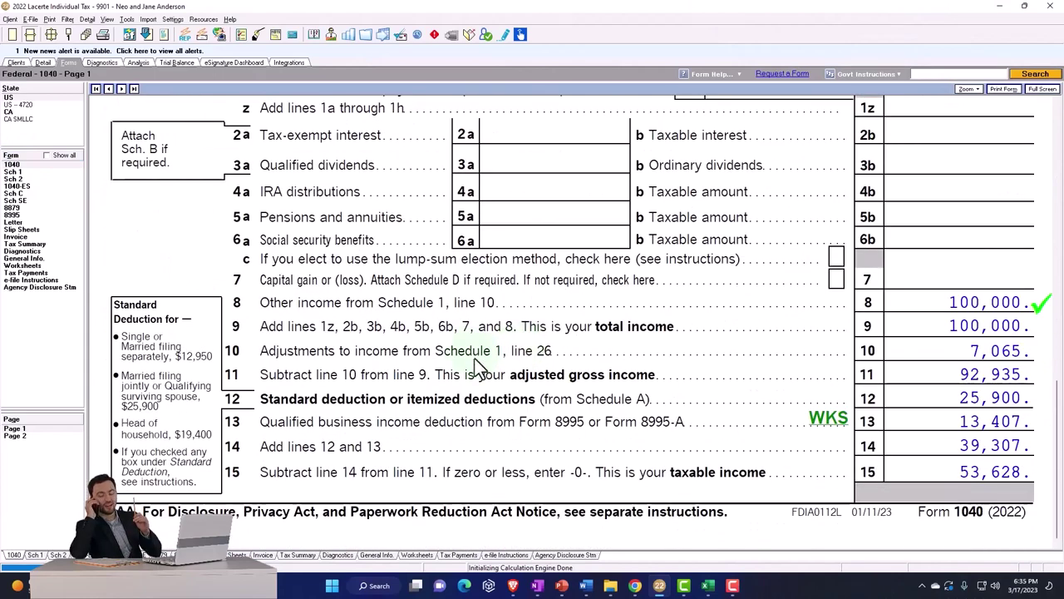
pyautogui.click(15, 193)
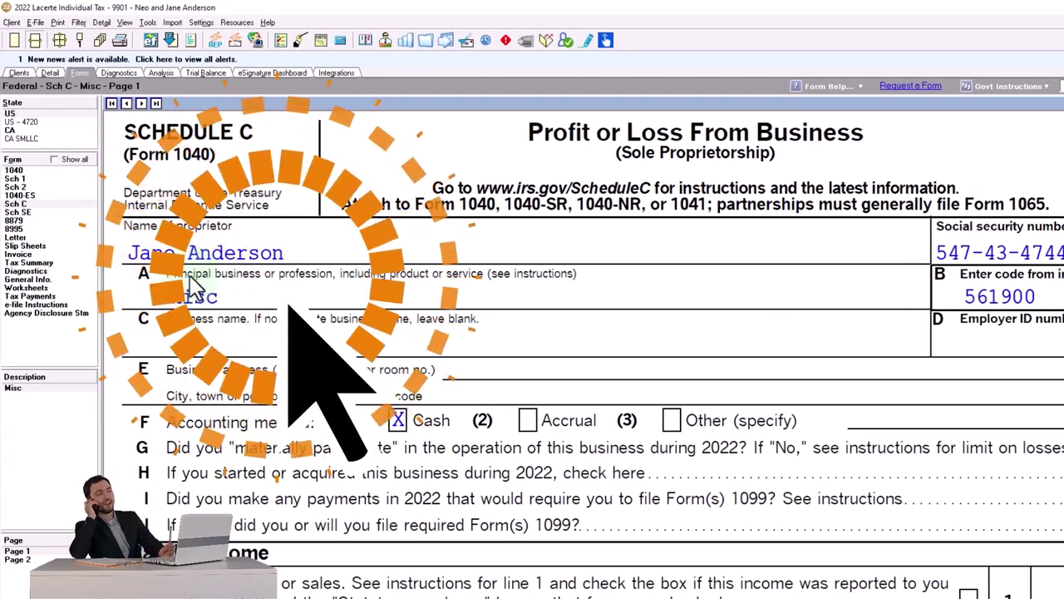
pyautogui.click(27, 211)
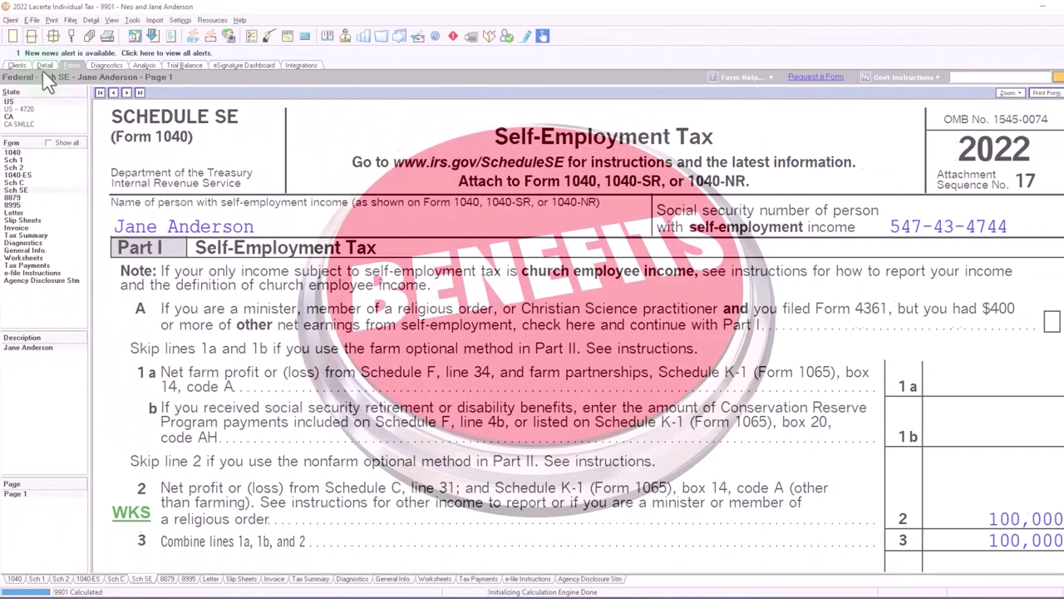
# Set the ownership of the Misc Schedule C business to Joint and return to the forms
pyautogui.click(49, 72)
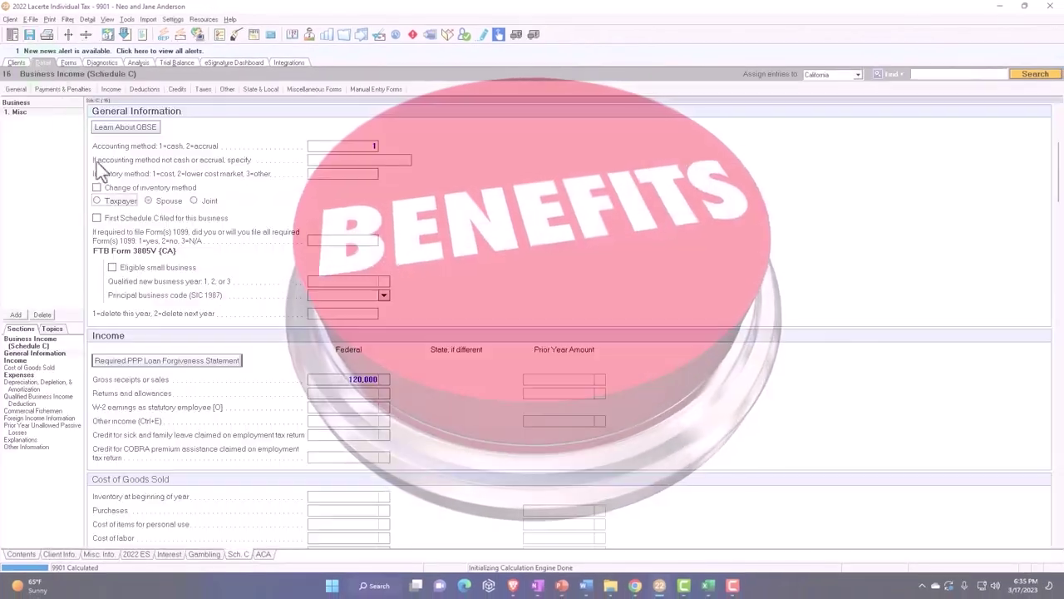
pyautogui.click(192, 201)
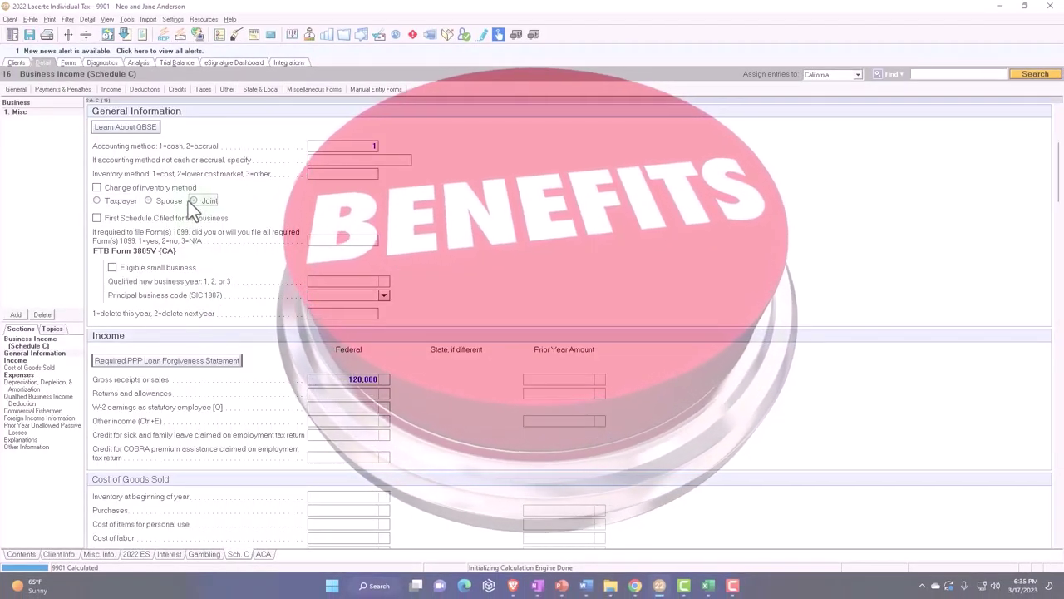
pyautogui.click(68, 62)
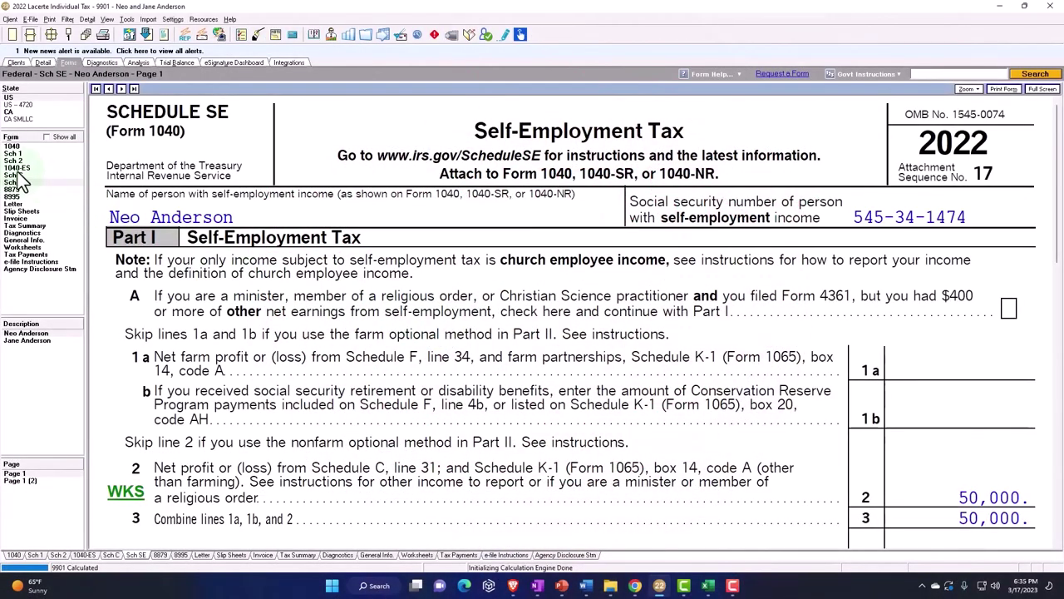
# Review the joint Schedule C from proprietor to net profit, plus the income lines on Form 1040 page 1
pyautogui.click(13, 175)
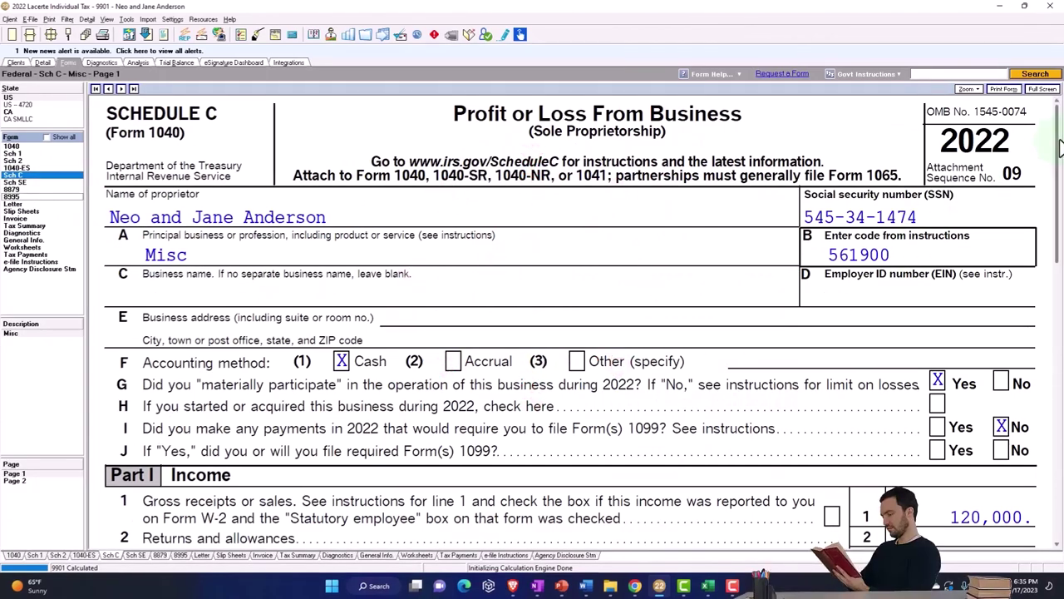
pyautogui.scroll(-1, 1052, 170)
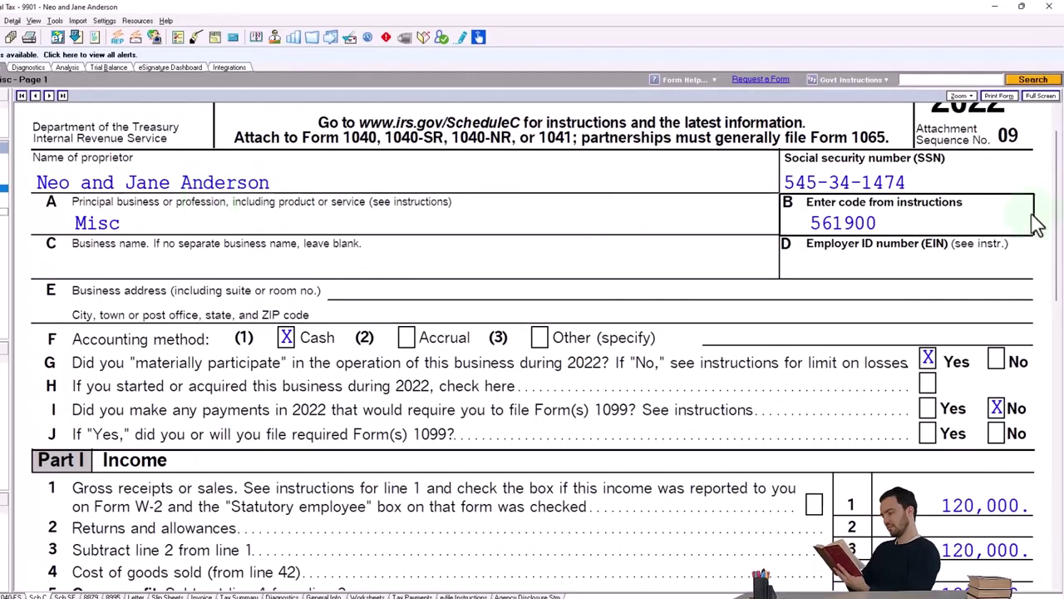
pyautogui.moveTo(1056, 162); pyautogui.dragTo(1057, 392)
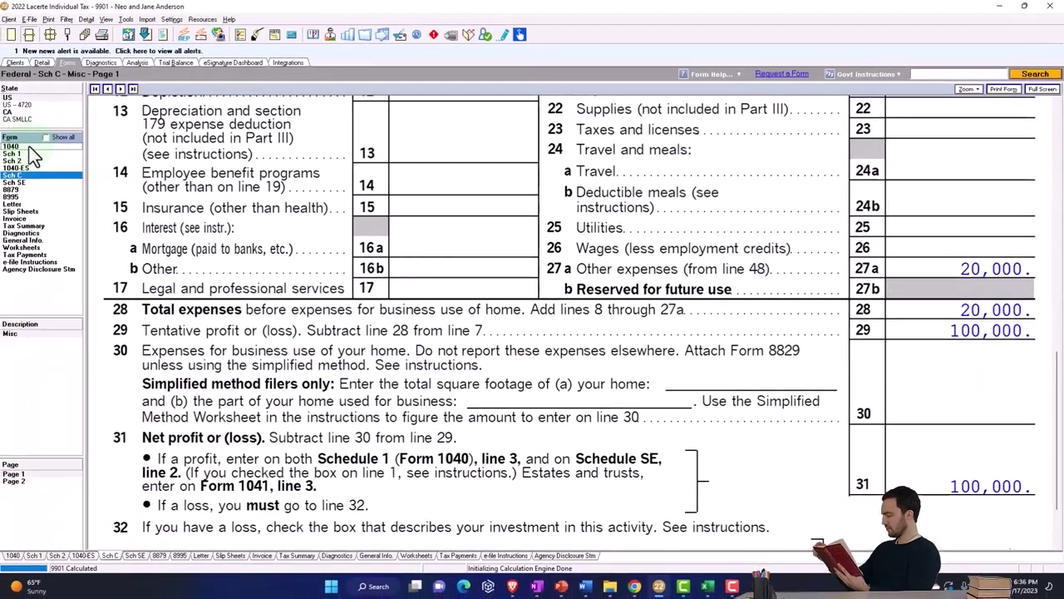
pyautogui.click(30, 146)
pyautogui.scroll(-1, 727, 383)
pyautogui.scroll(-10, 733, 379)
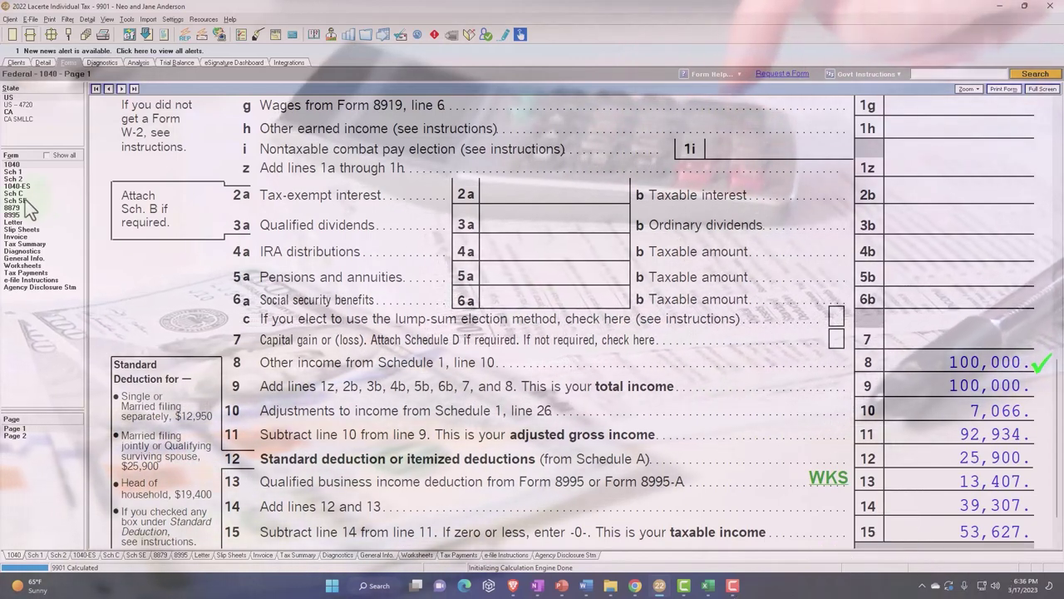
# Examine the self-employment tax on each spouse's Schedule SE and the total tax on page 2 of Form 1040
pyautogui.click(25, 200)
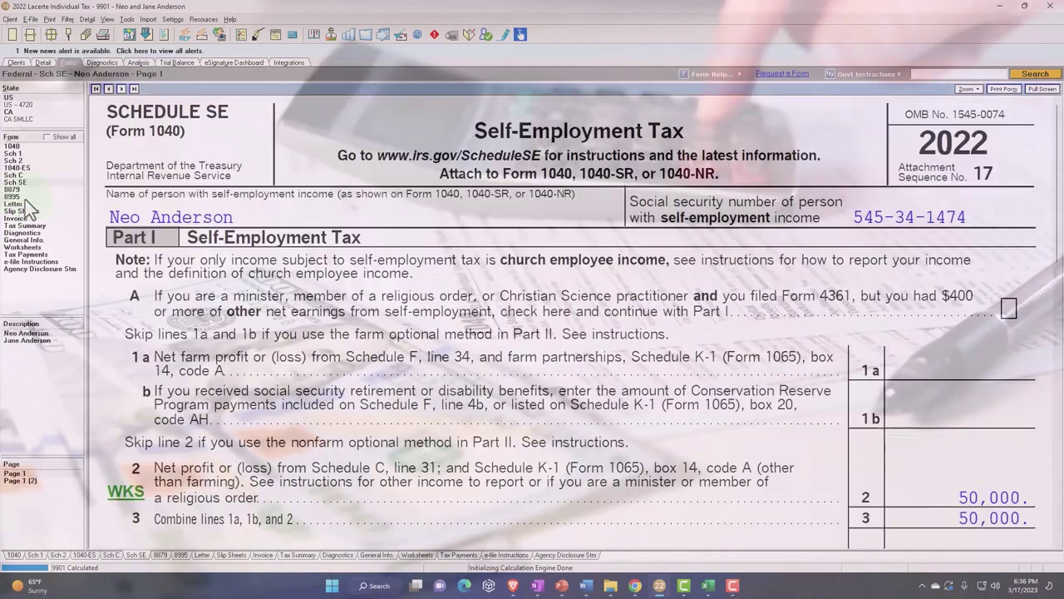
pyautogui.click(44, 341)
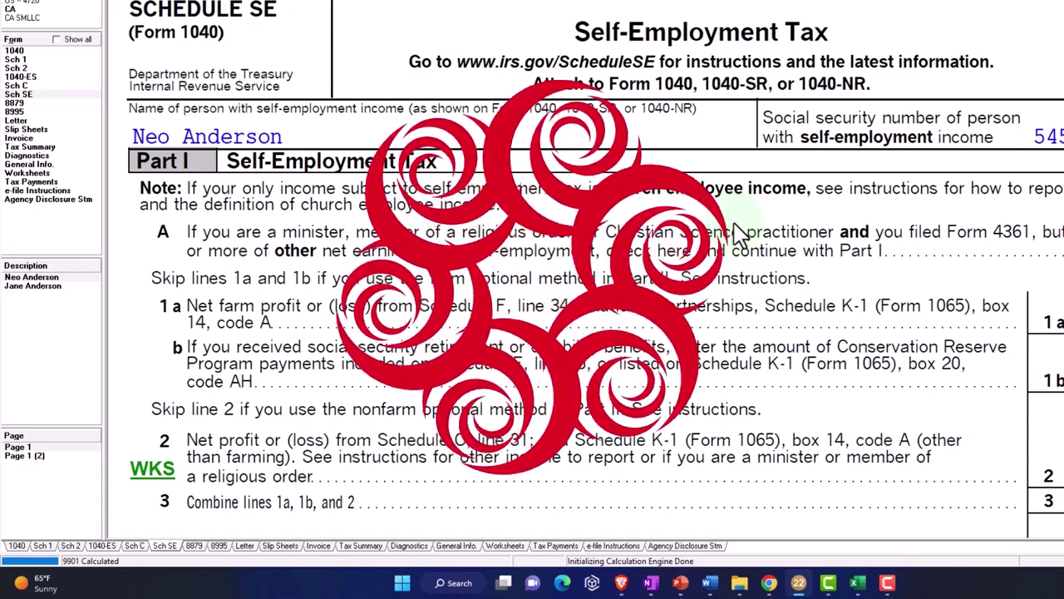
pyautogui.scroll(-5, 726, 256)
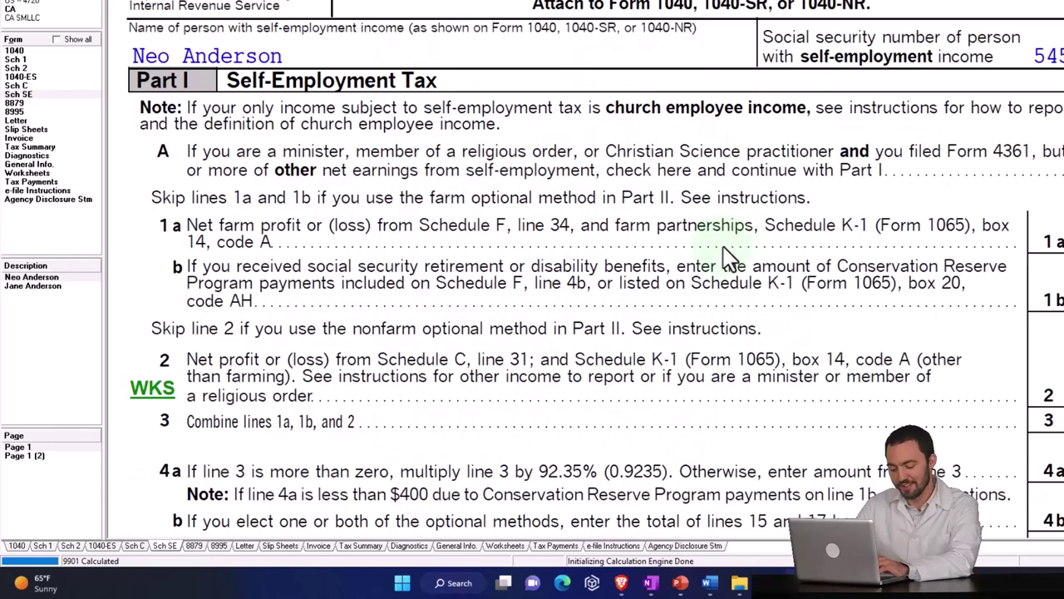
pyautogui.scroll(-4, 725, 256)
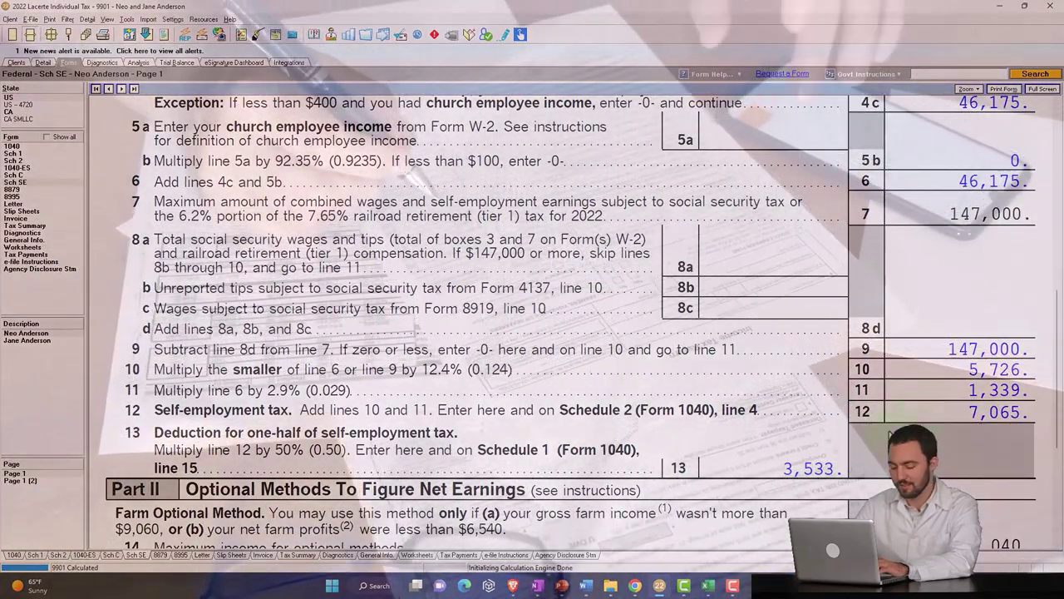
pyautogui.click(47, 341)
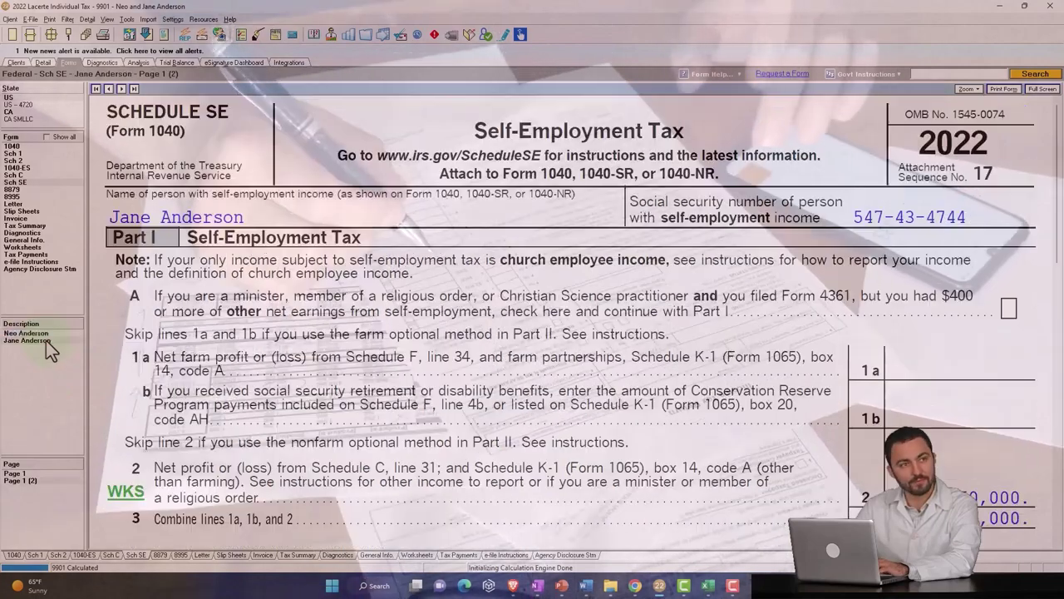
pyautogui.scroll(-8, 601, 334)
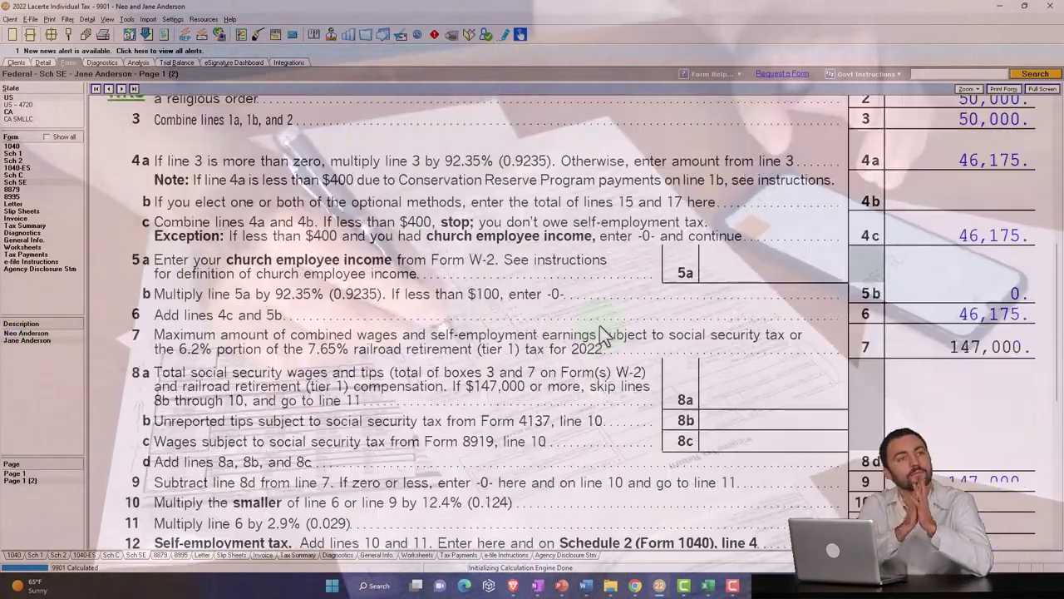
pyautogui.scroll(-3, 605, 334)
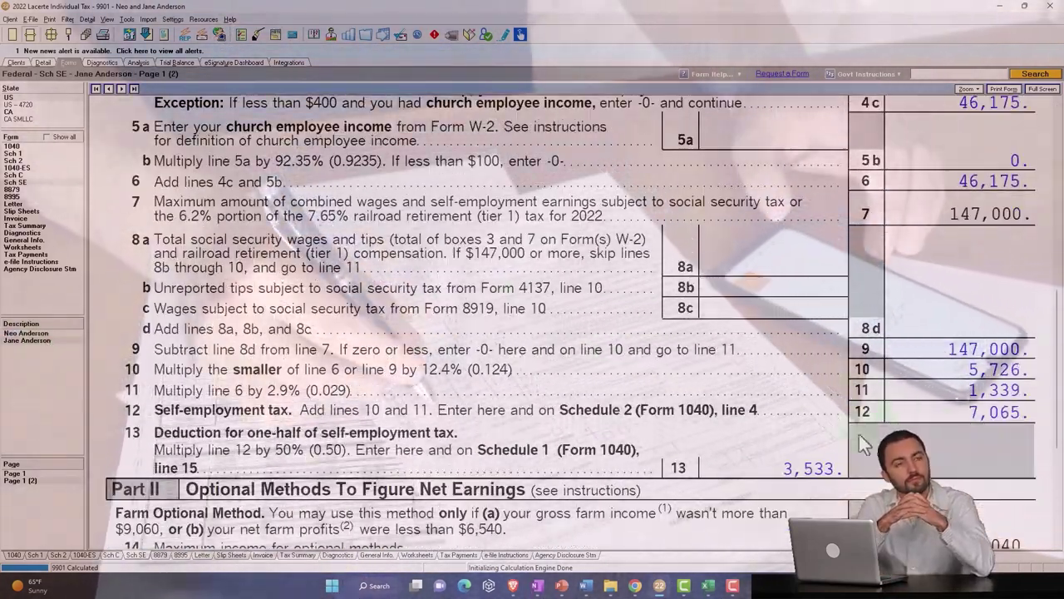
pyautogui.click(14, 147)
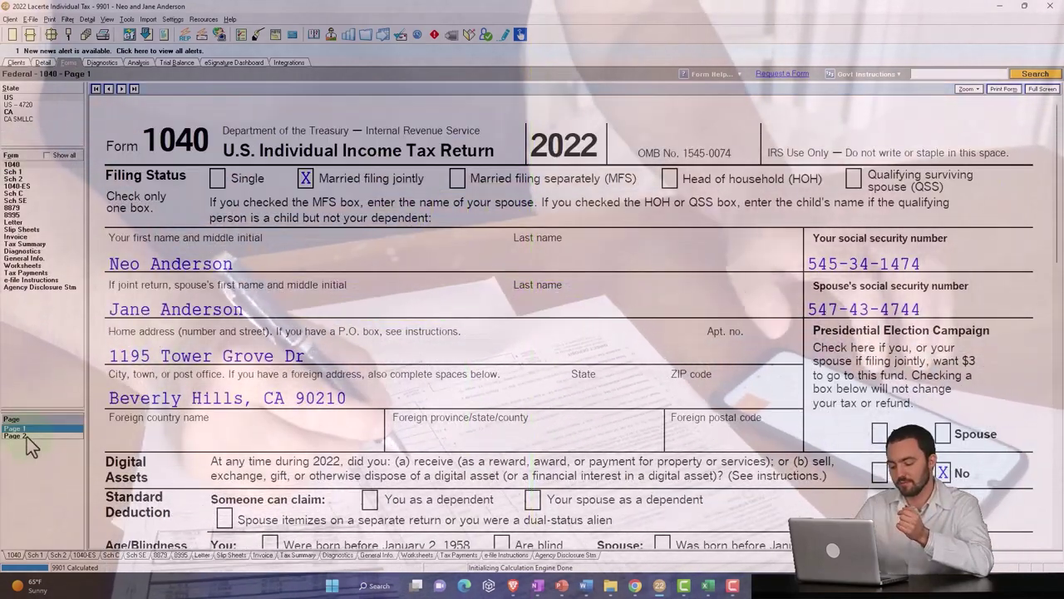
pyautogui.click(28, 437)
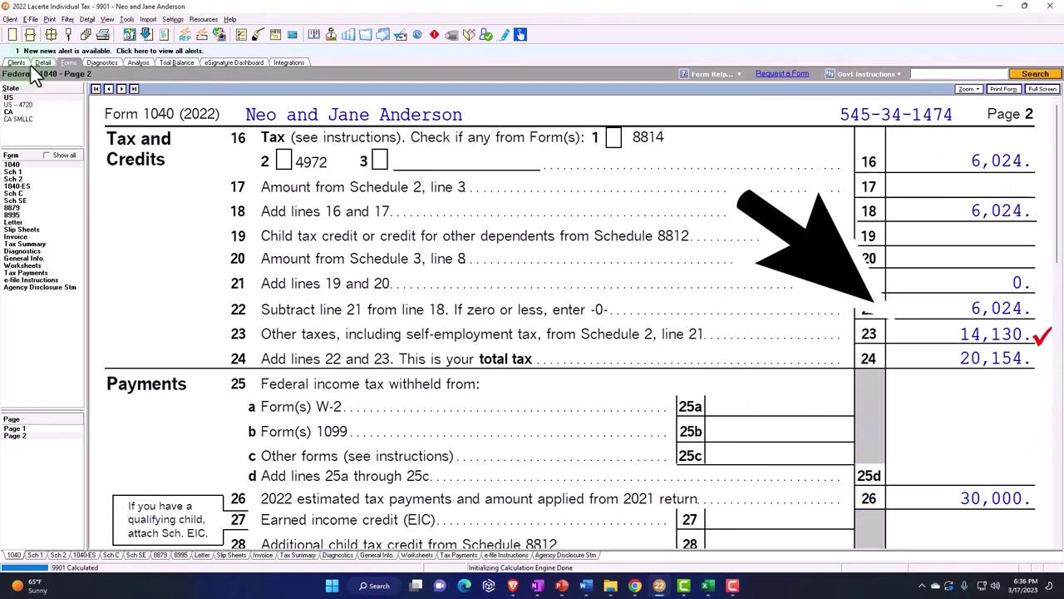
# Try assigning the Misc Schedule C business to the taxpayer alone, and return to the forms
pyautogui.click(36, 64)
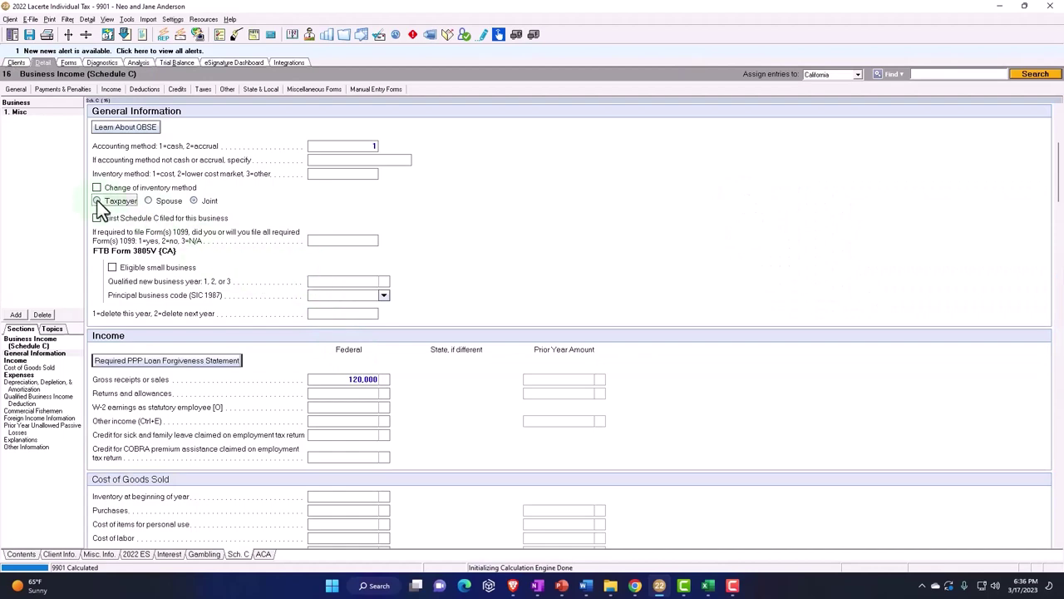
pyautogui.click(69, 62)
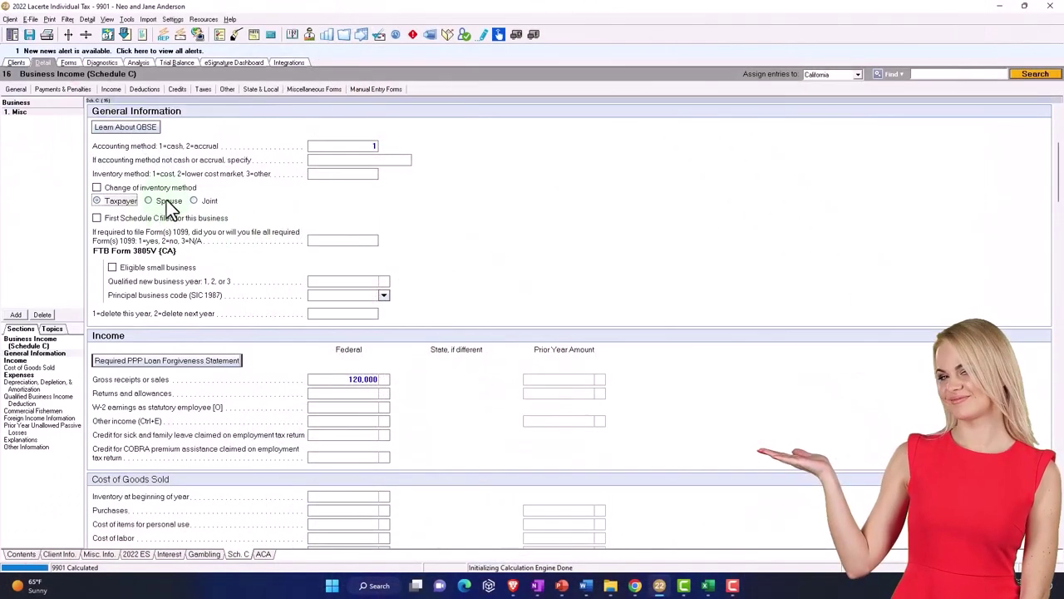
pyautogui.click(65, 63)
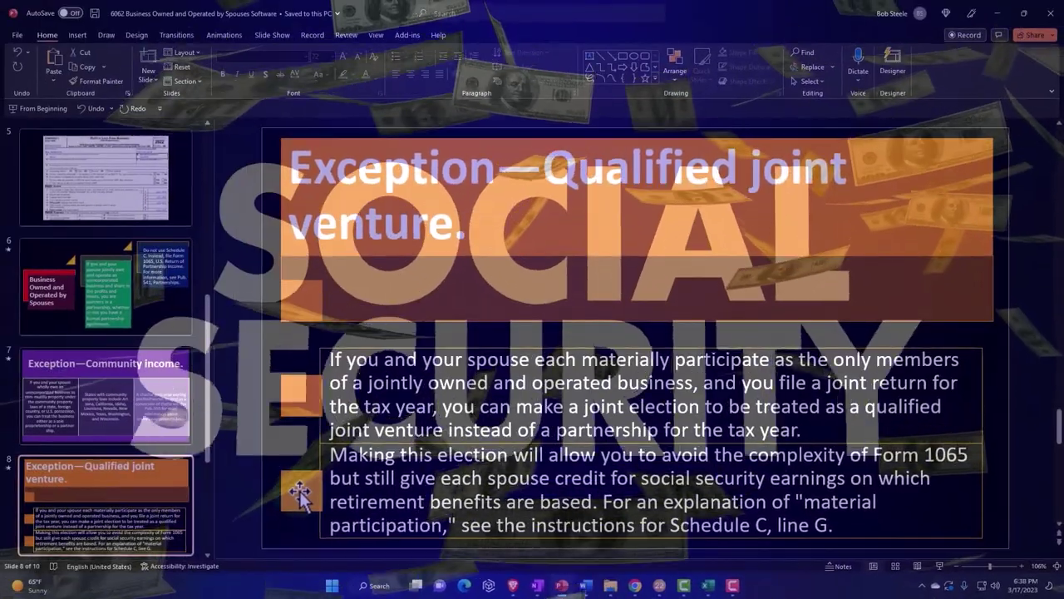
# Switch to PowerPoint and read the Qualified joint venture and Caution slides through to the following slides
pyautogui.scroll(-2, 152, 497)
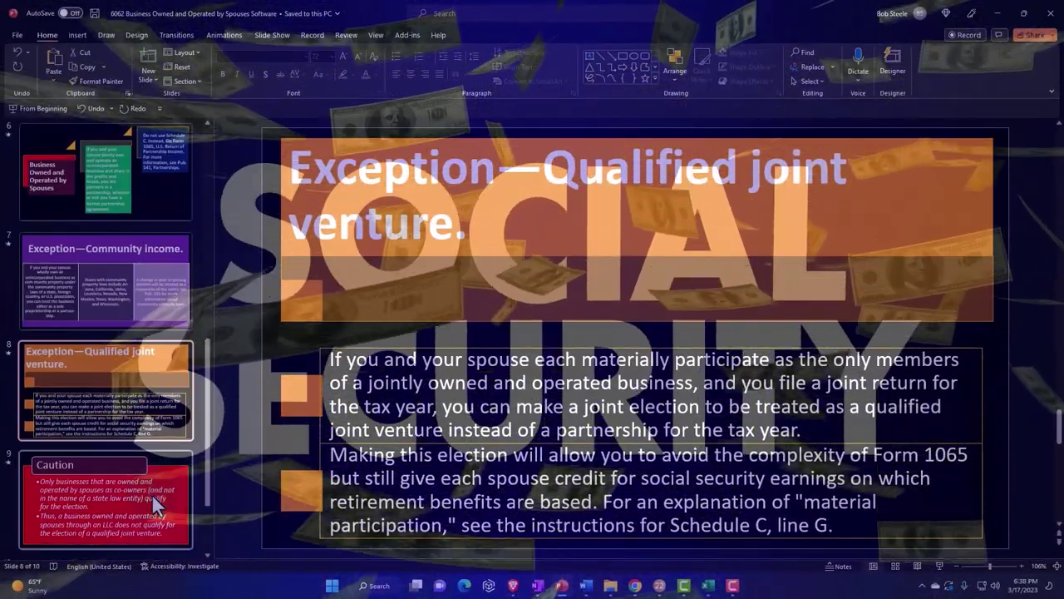
pyautogui.click(152, 493)
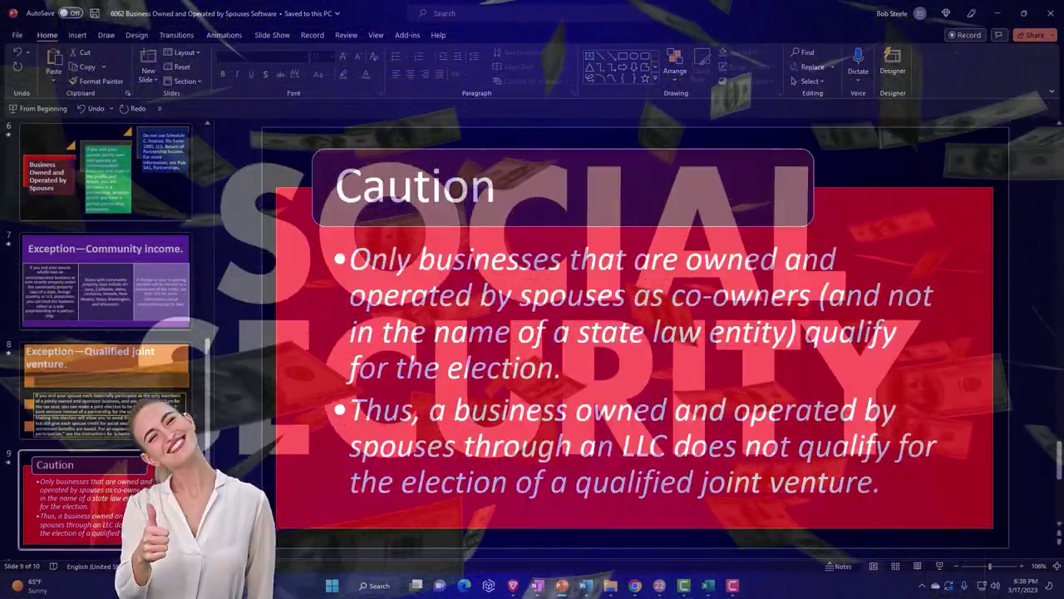
pyautogui.click(143, 419)
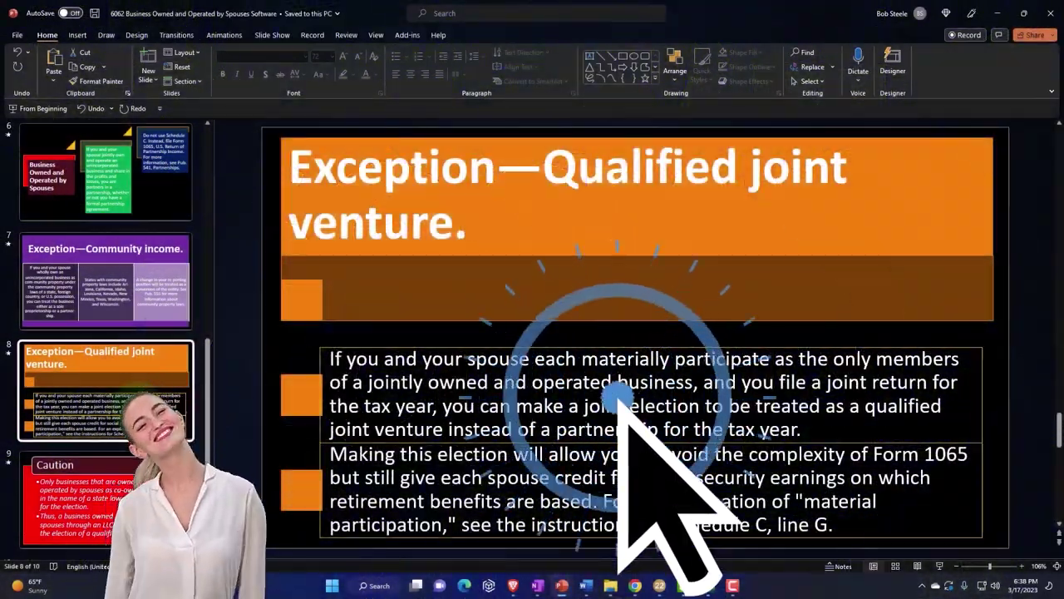
pyautogui.press('Down')
pyautogui.press('Down')
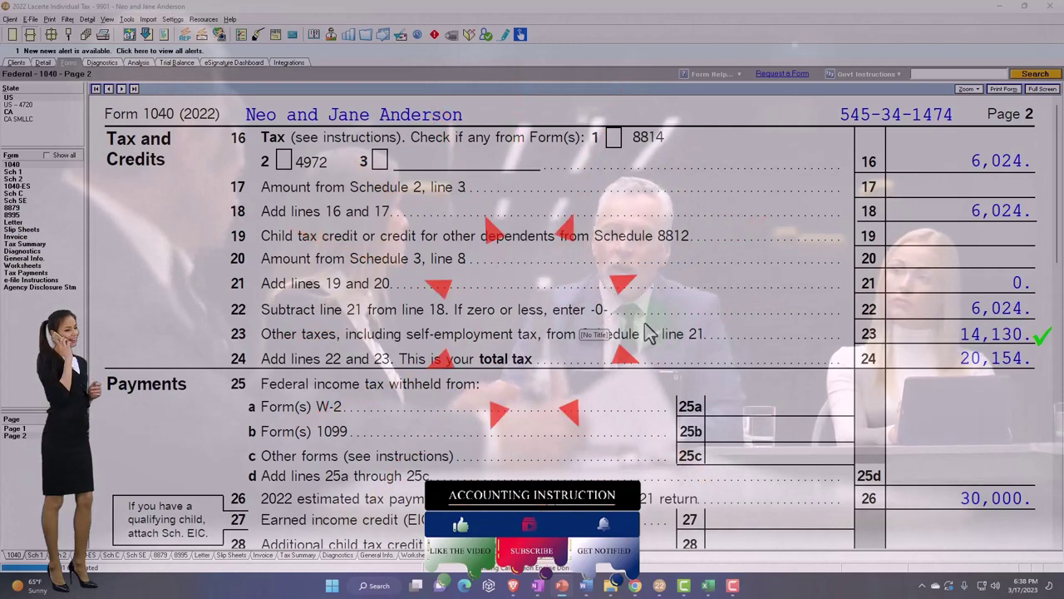
# Switch back to Lacerte and review the net profit and tax computation lines on the taxpayer's Schedule SE
pyautogui.click(15, 201)
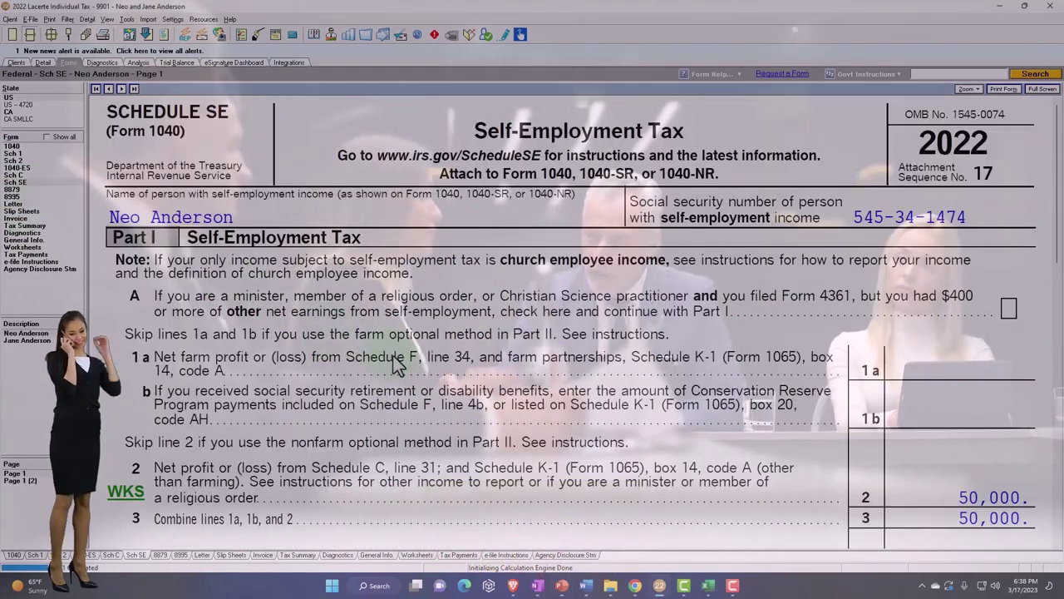
pyautogui.scroll(-4, 405, 366)
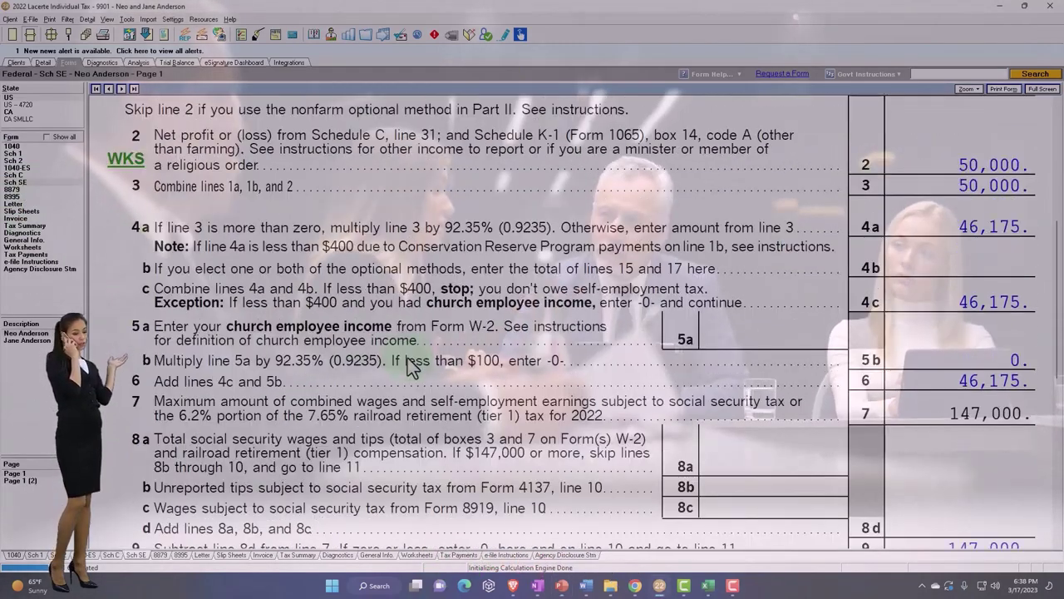
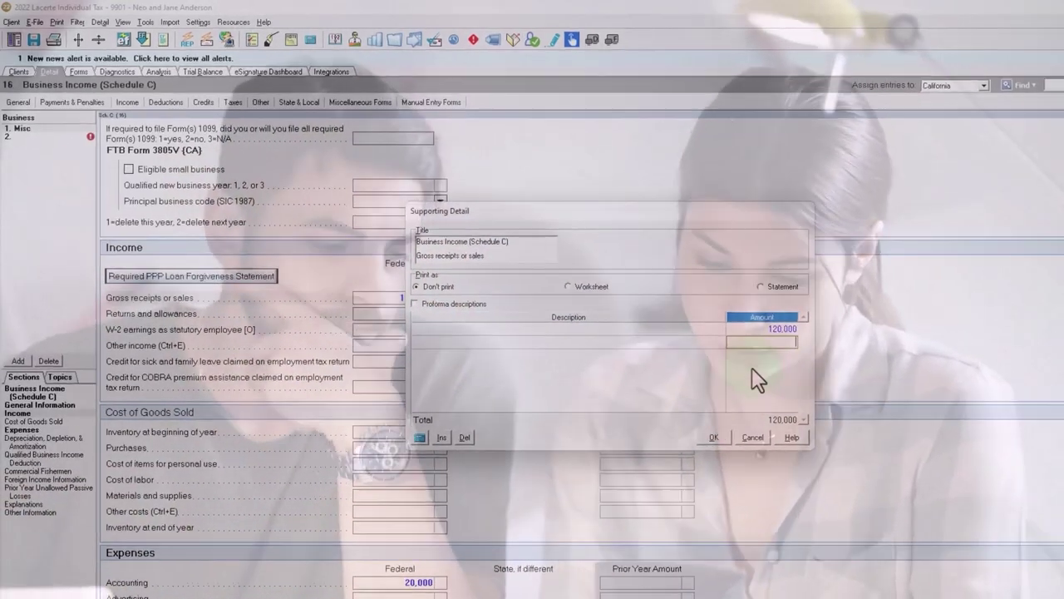
# Set the Misc business's gross receipts detail amount to 100,000 and clear its federal accounting expense
pyautogui.click(733, 316)
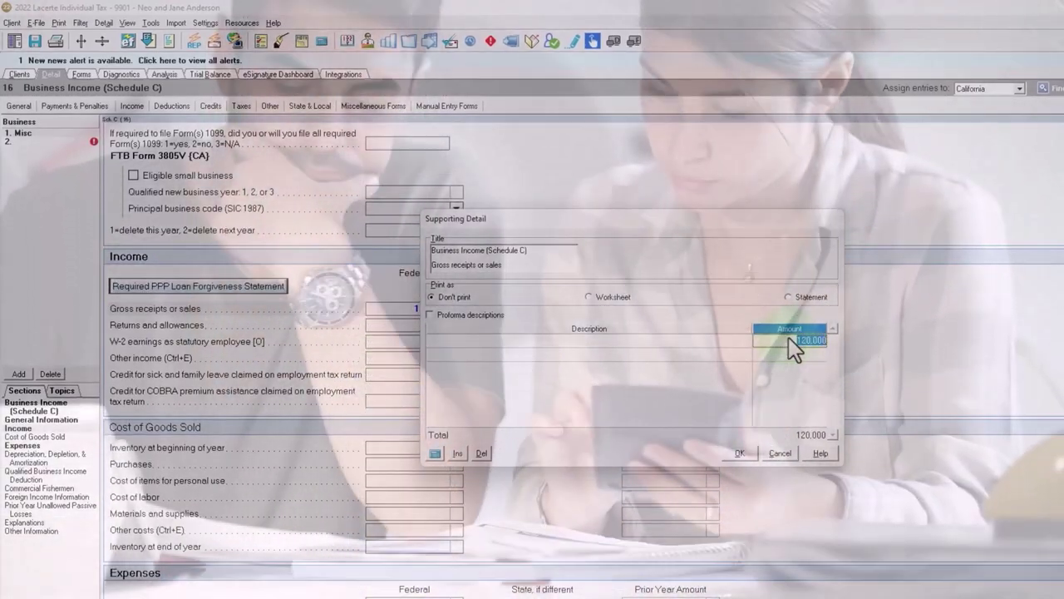
pyautogui.write('100000')
pyautogui.press('Return')
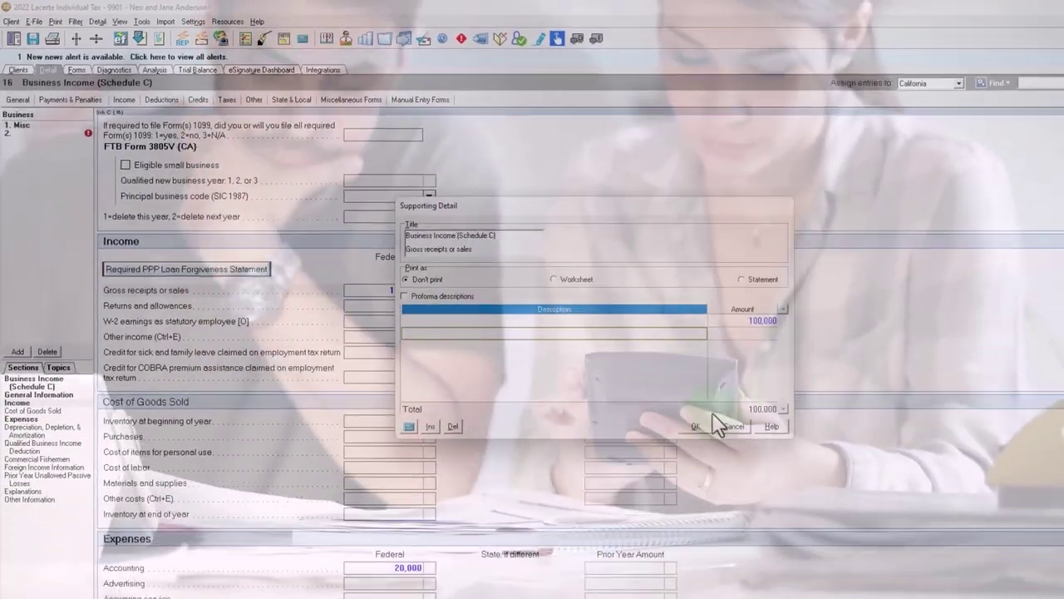
pyautogui.click(739, 452)
pyautogui.click(366, 505)
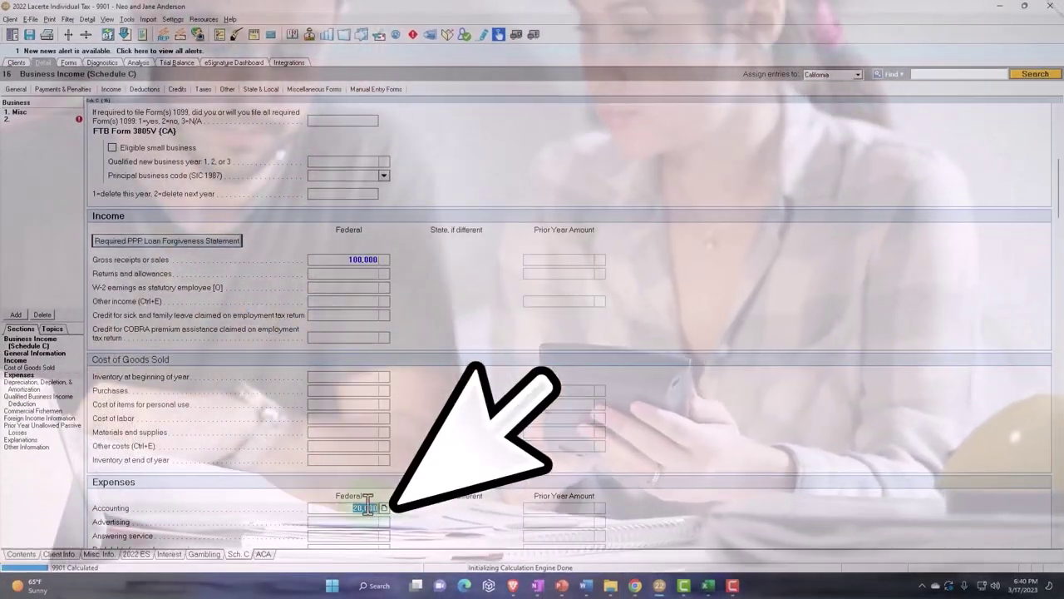
pyautogui.press('Delete')
pyautogui.press('Return')
# Add a -40,000 line to the supporting detail of the Misc business's gross receipts
pyautogui.doubleClick(385, 263)
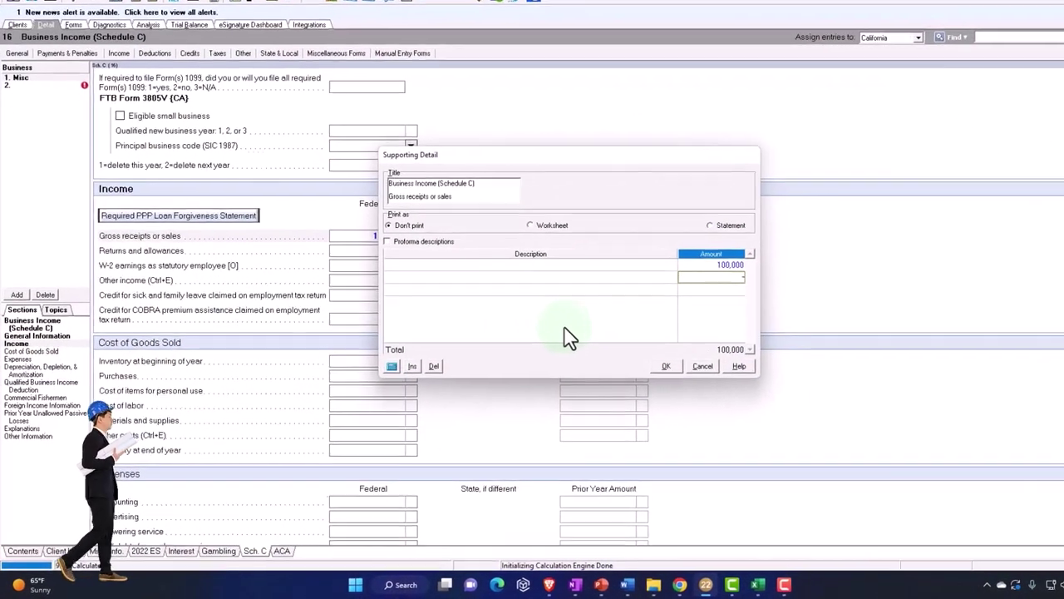
pyautogui.write('-40,000')
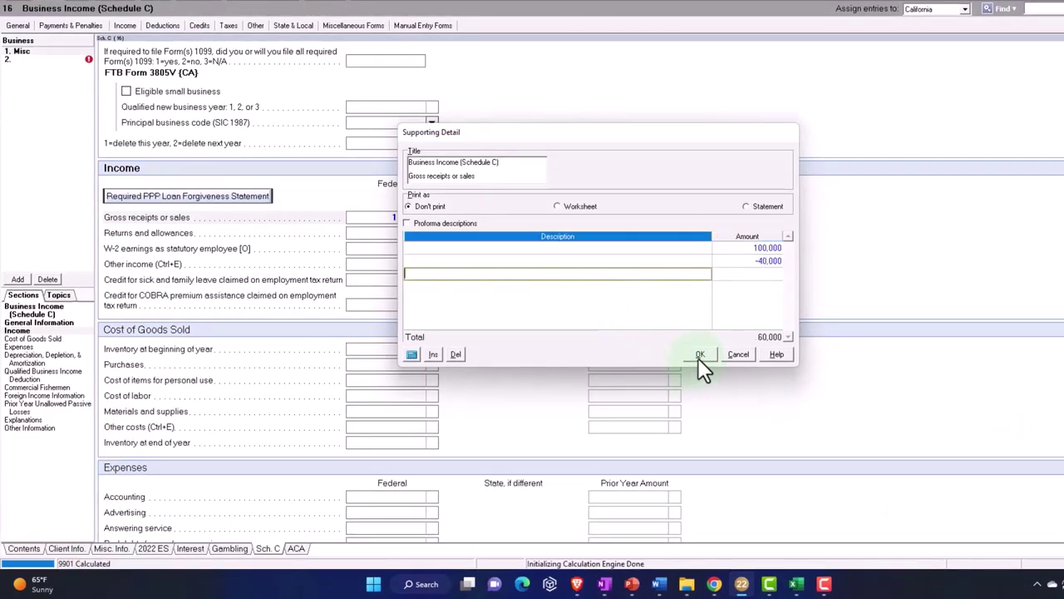
pyautogui.click(700, 355)
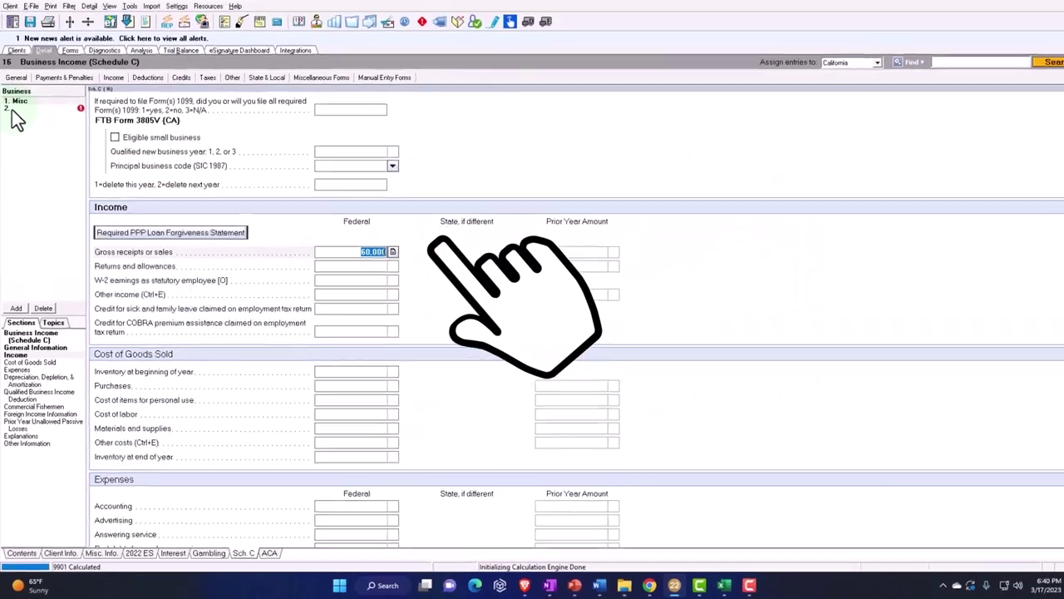
# Enter gross receipts for the spouse's second Schedule C business as supporting detail lines of 100,000 and -60,000
pyautogui.click(25, 58)
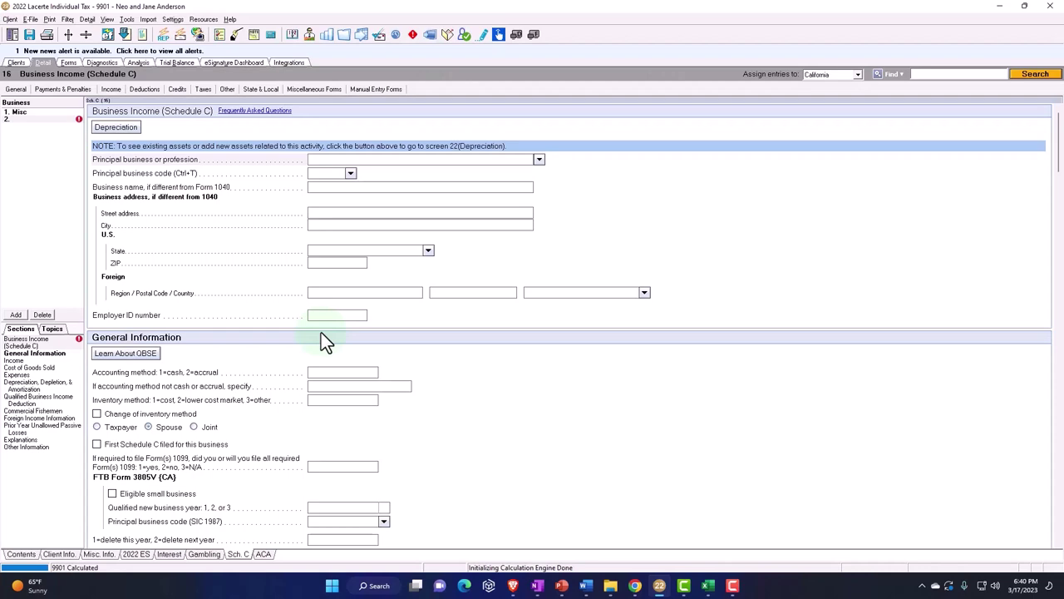
pyautogui.scroll(-1, 321, 335)
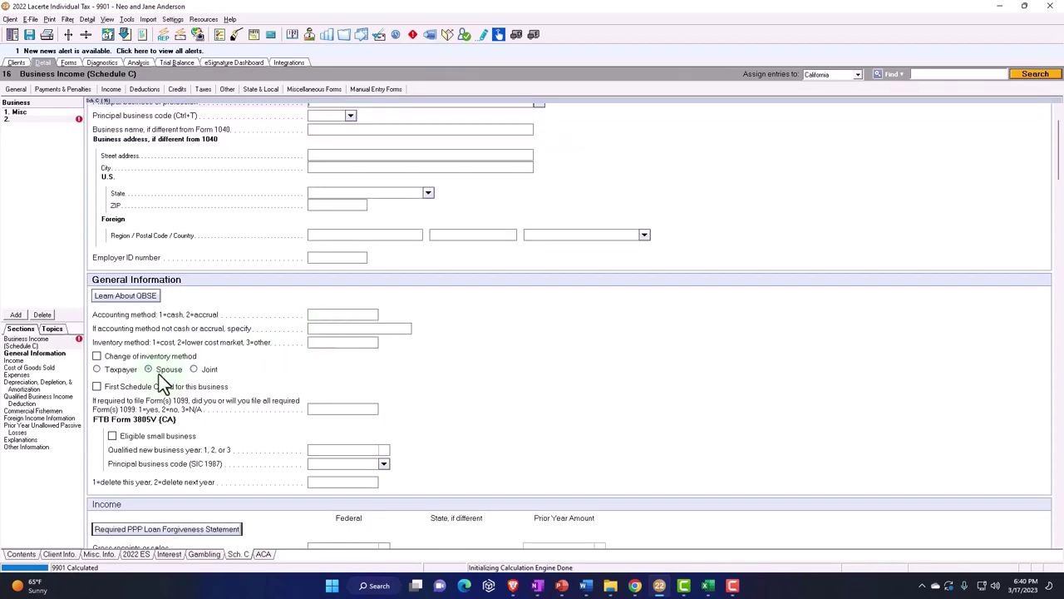
pyautogui.scroll(-3, 159, 374)
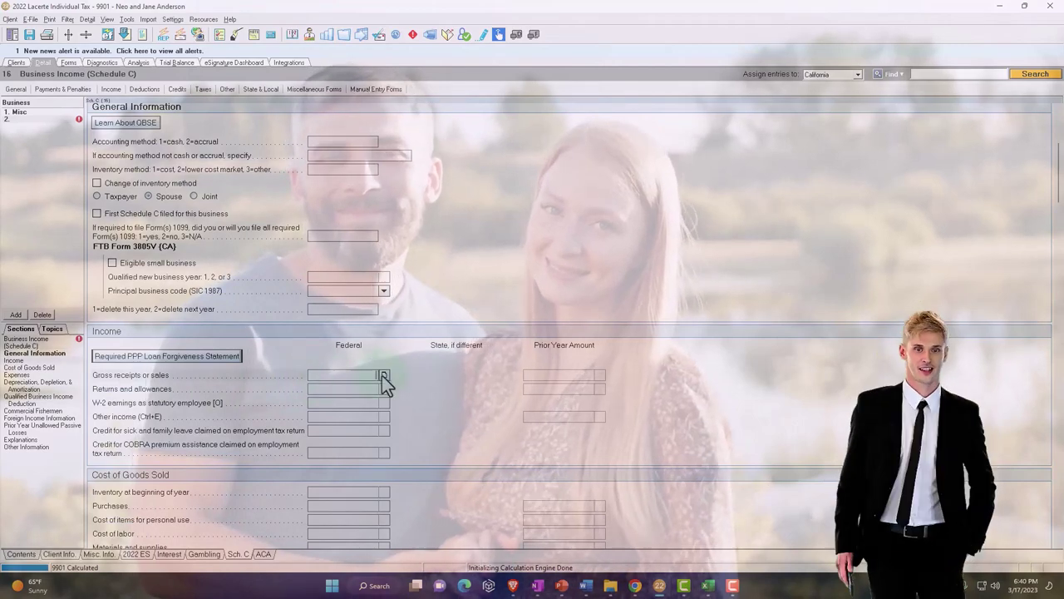
pyautogui.doubleClick(385, 376)
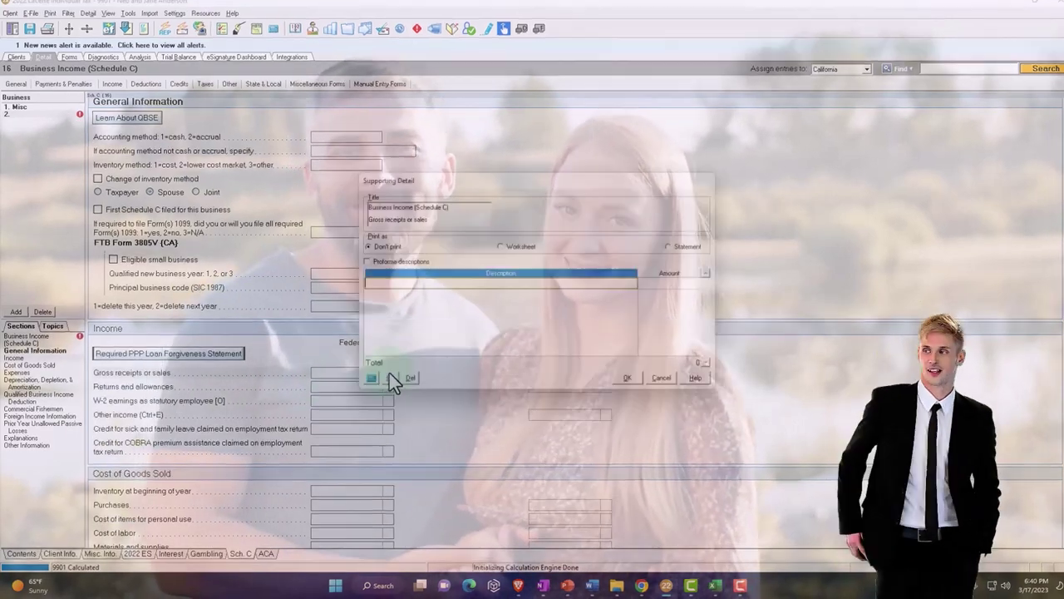
pyautogui.click(655, 283)
pyautogui.write('10')
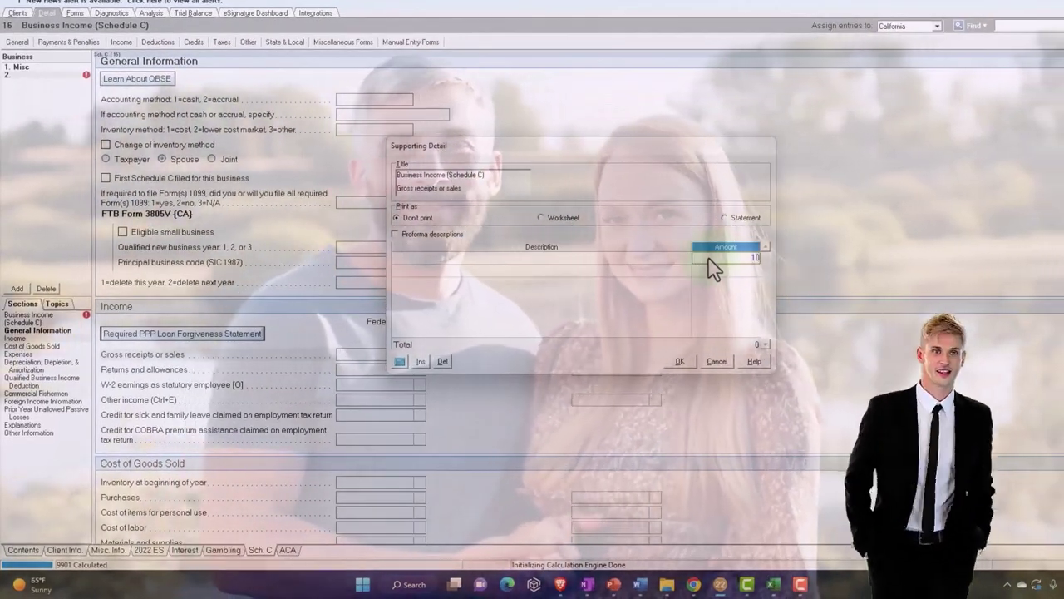
pyautogui.write('0,000')
pyautogui.press('Return')
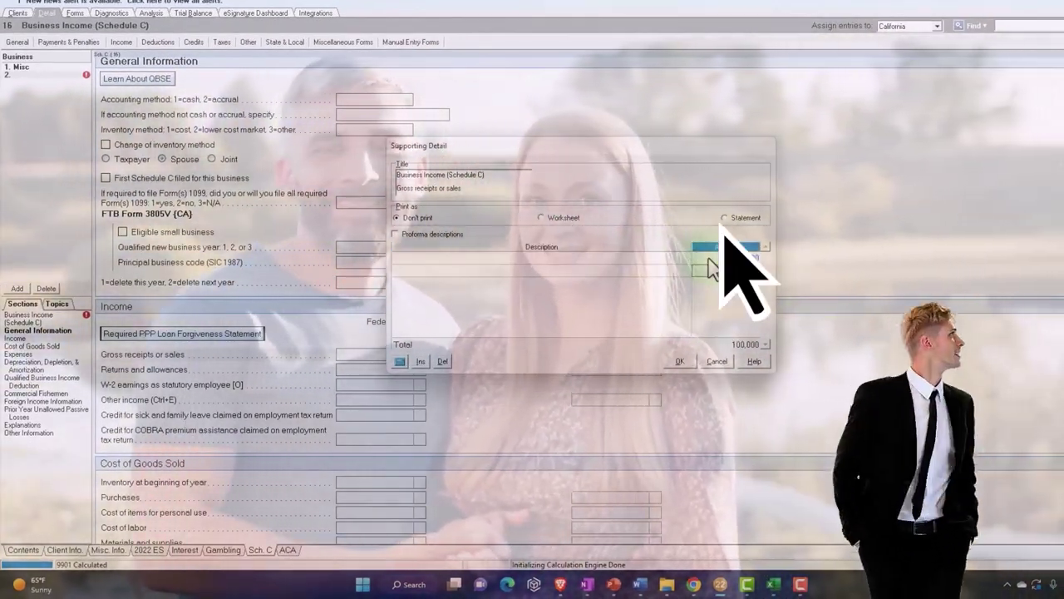
pyautogui.write('-600')
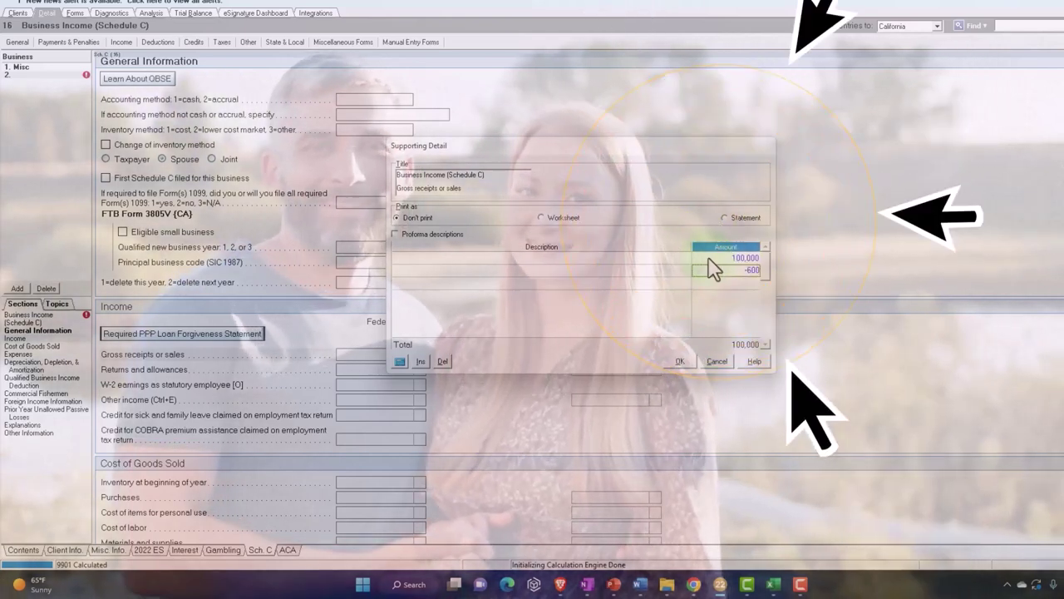
pyautogui.click(682, 364)
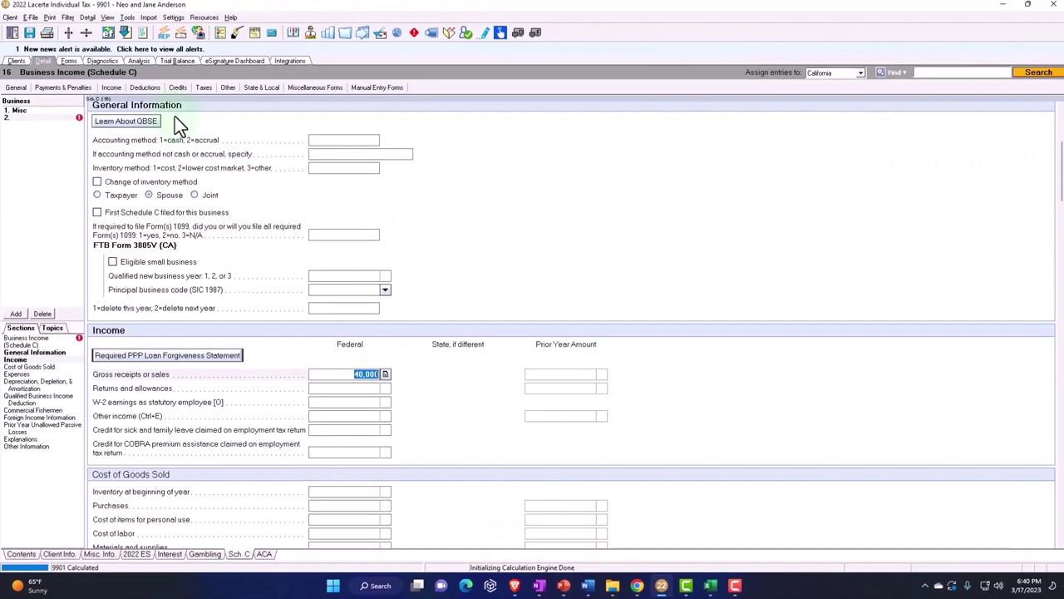
# Return to the forms and review the Part I income on the Misc and Sch C 2 Schedule C forms
pyautogui.click(73, 61)
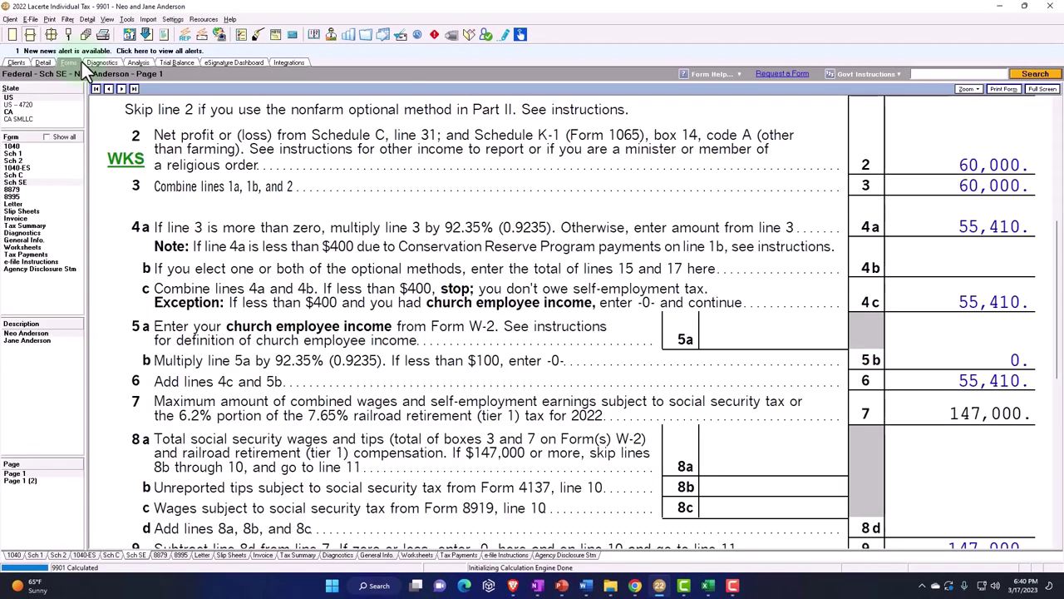
pyautogui.click(29, 175)
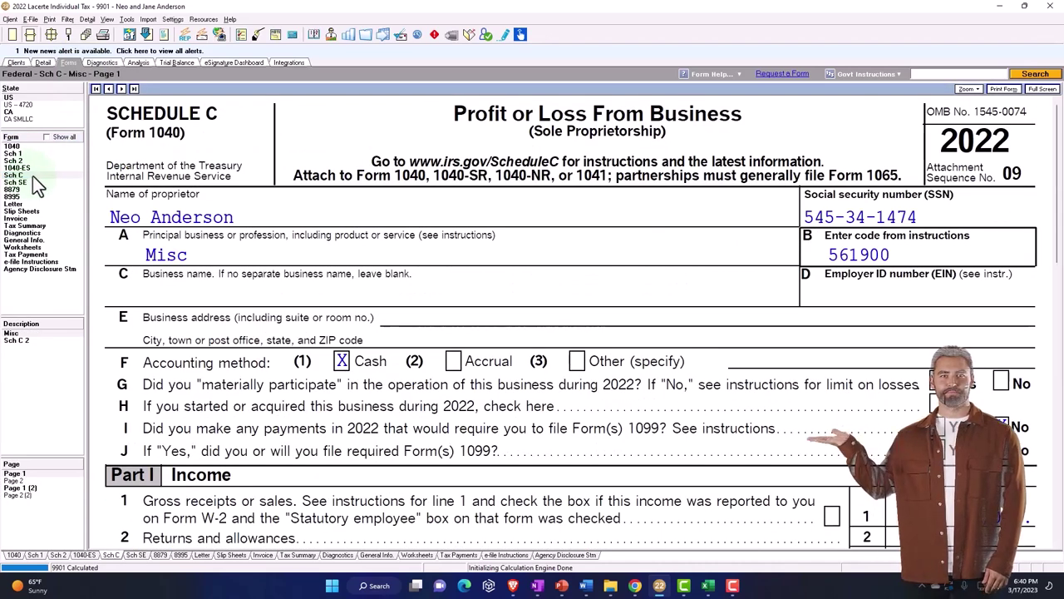
pyautogui.scroll(-3, 189, 242)
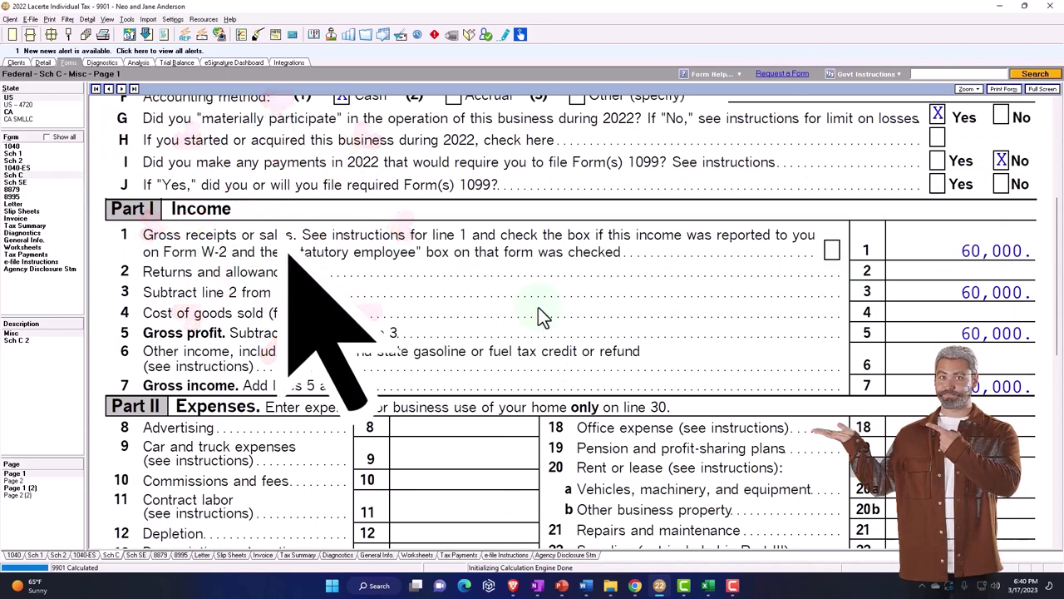
pyautogui.click(20, 341)
pyautogui.scroll(-3, 532, 332)
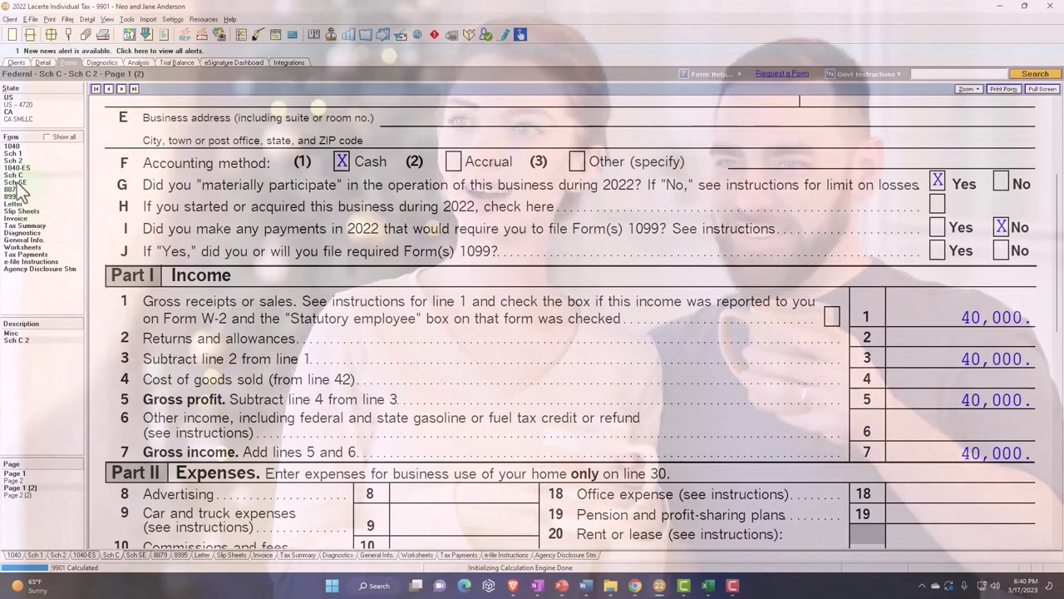
# Compare the net profit and self-employment tax lines on the taxpayer's and the spouse's Schedule SE
pyautogui.click(18, 182)
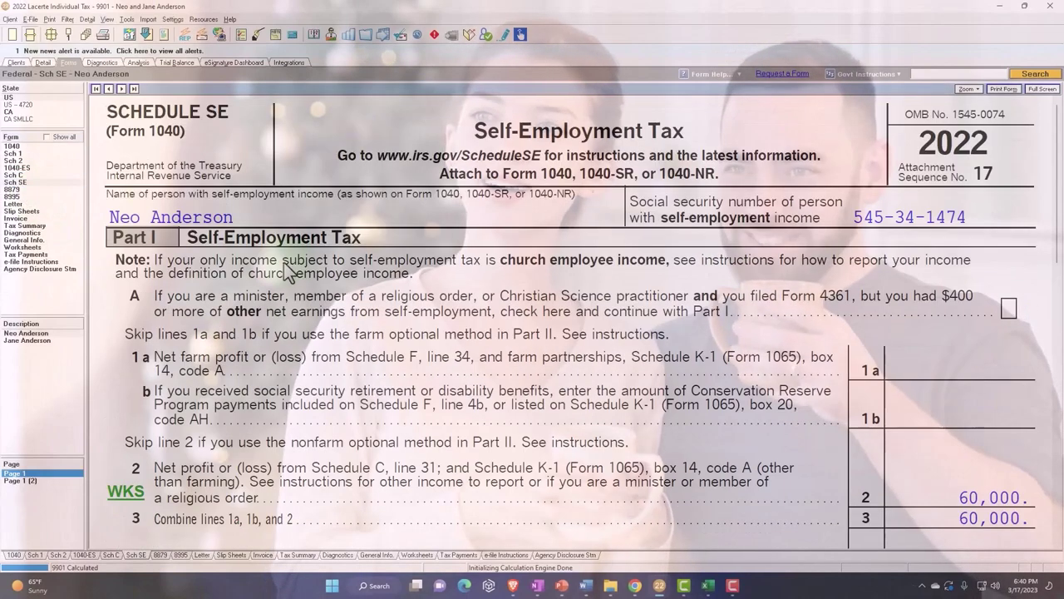
pyautogui.click(174, 148)
pyautogui.scroll(-4, 640, 416)
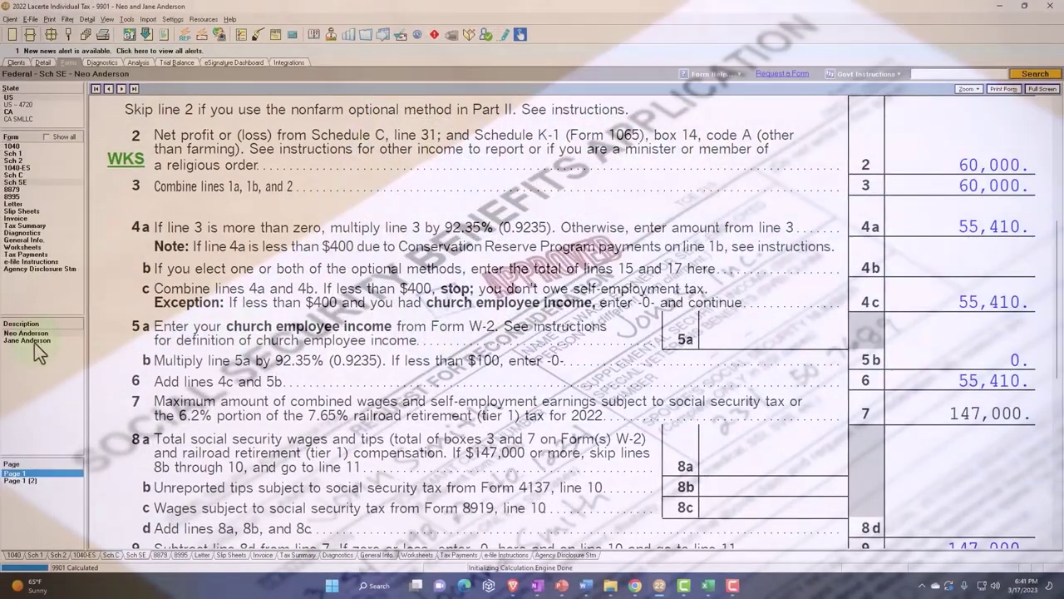
pyautogui.click(34, 341)
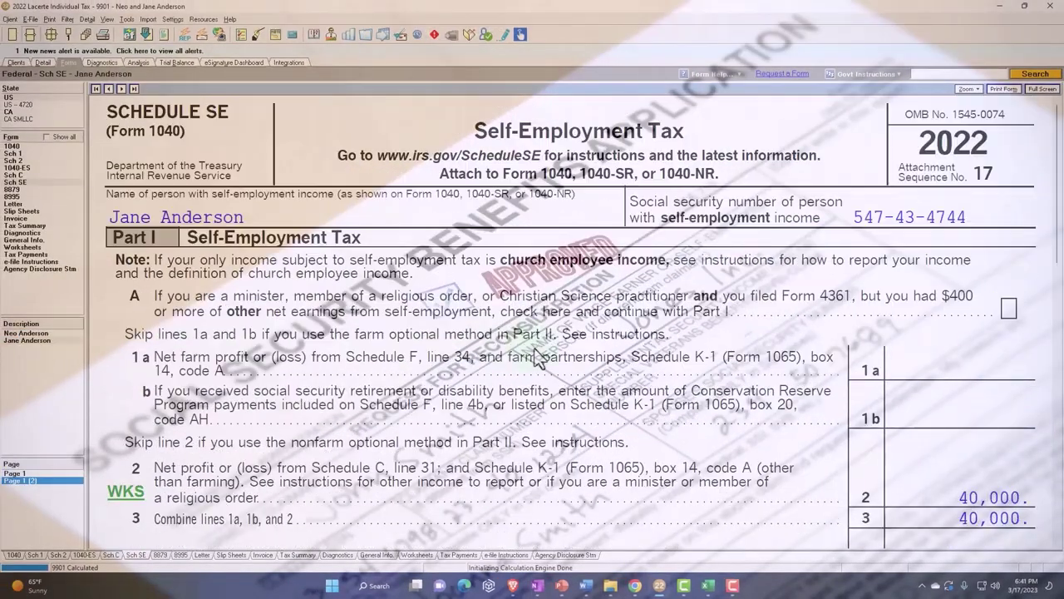
pyautogui.scroll(-5, 536, 357)
pyautogui.scroll(-8, 536, 357)
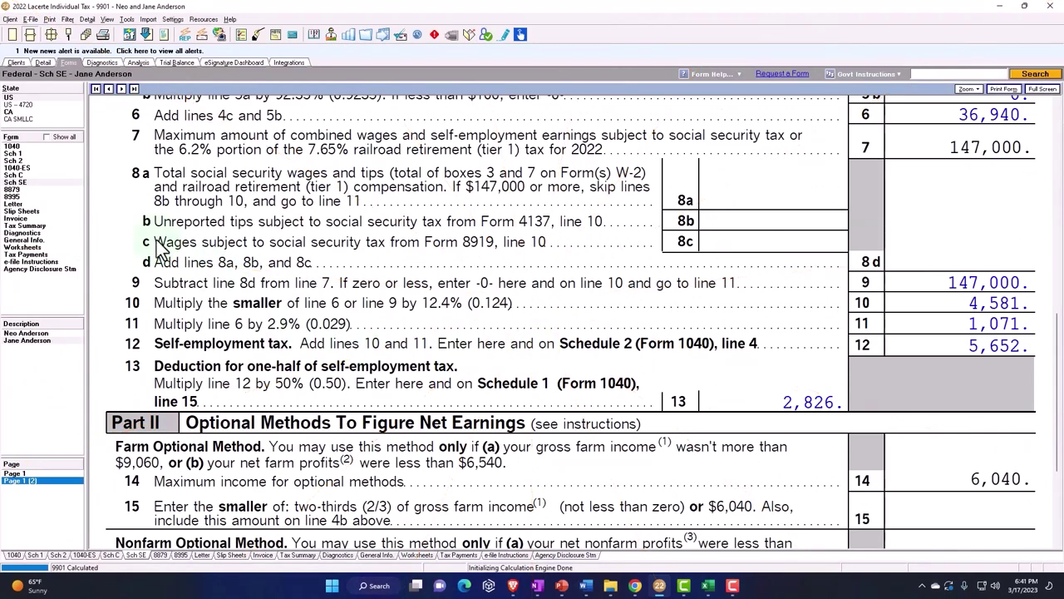
# Review the income and deduction lines on Form 1040 page 1 and the tax lines on page 2
pyautogui.click(16, 149)
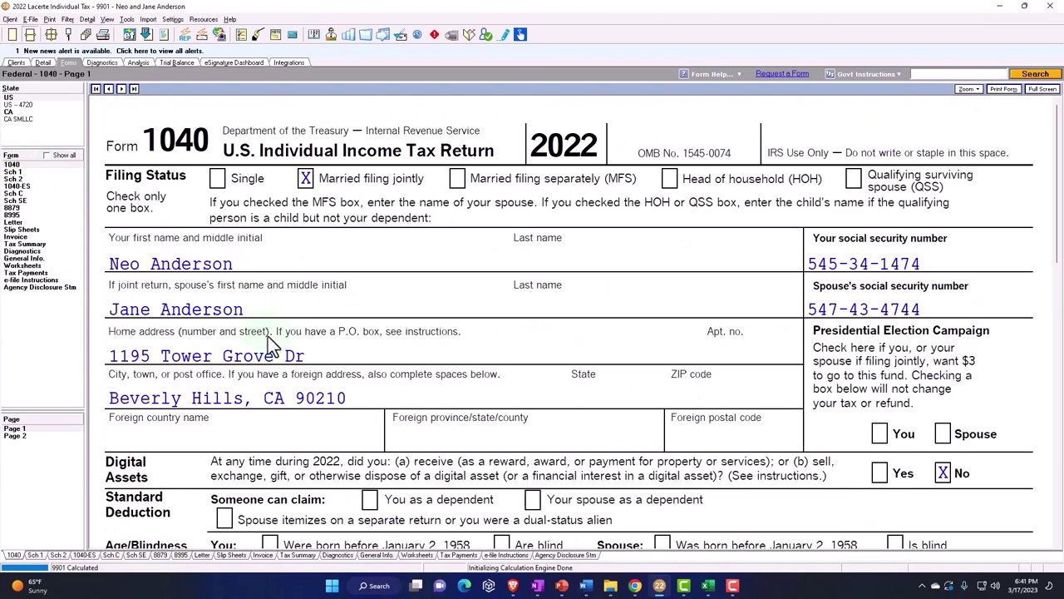
pyautogui.scroll(-10, 568, 430)
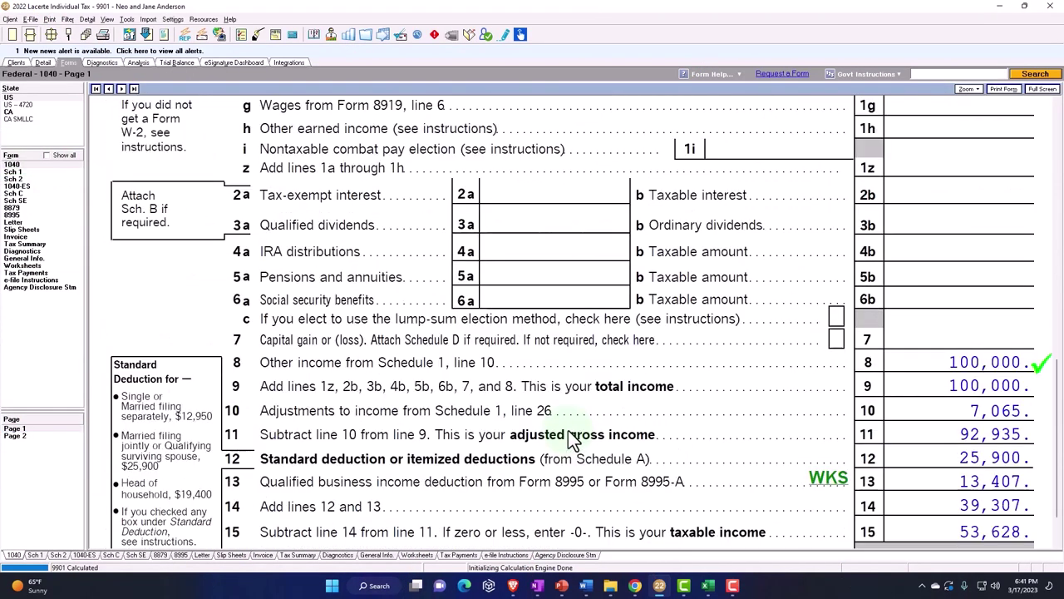
pyautogui.scroll(-3, 572, 439)
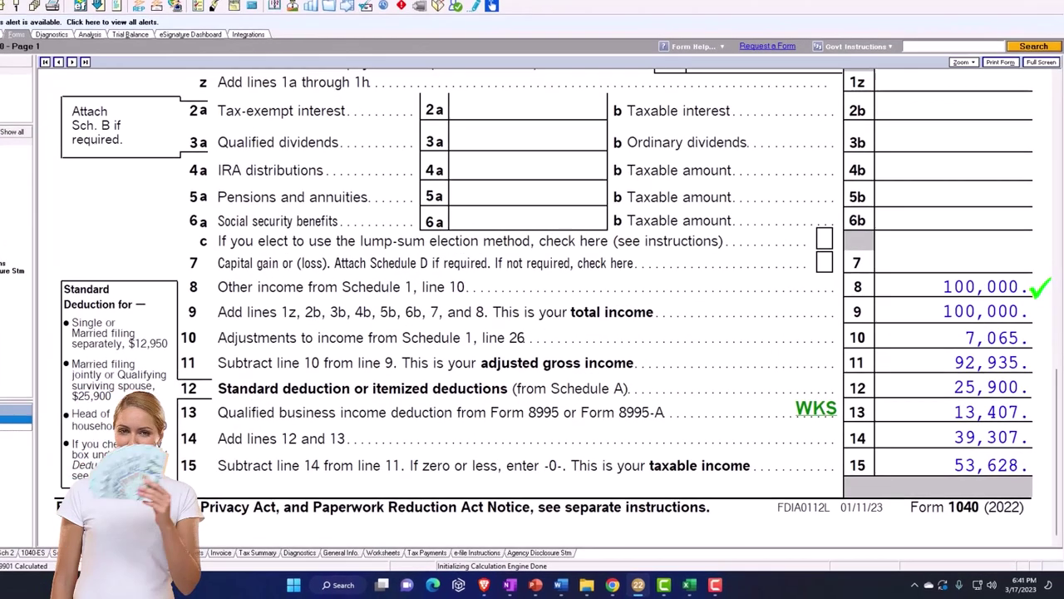
pyautogui.scroll(-5, 631, 451)
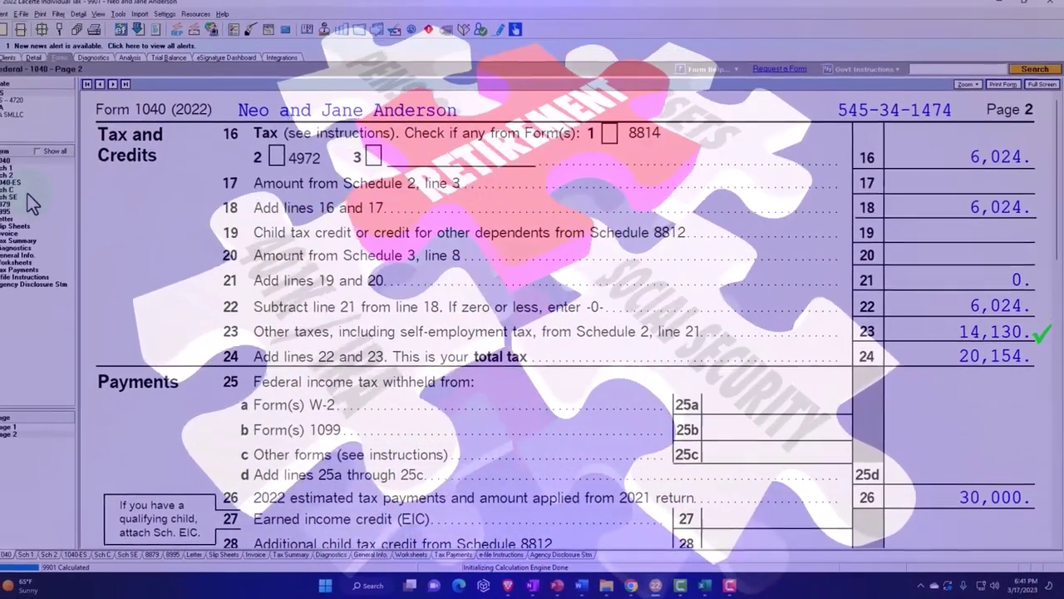
# Revisit the taxpayer's Schedule SE and the Schedule C for the Misc business
pyautogui.click(27, 194)
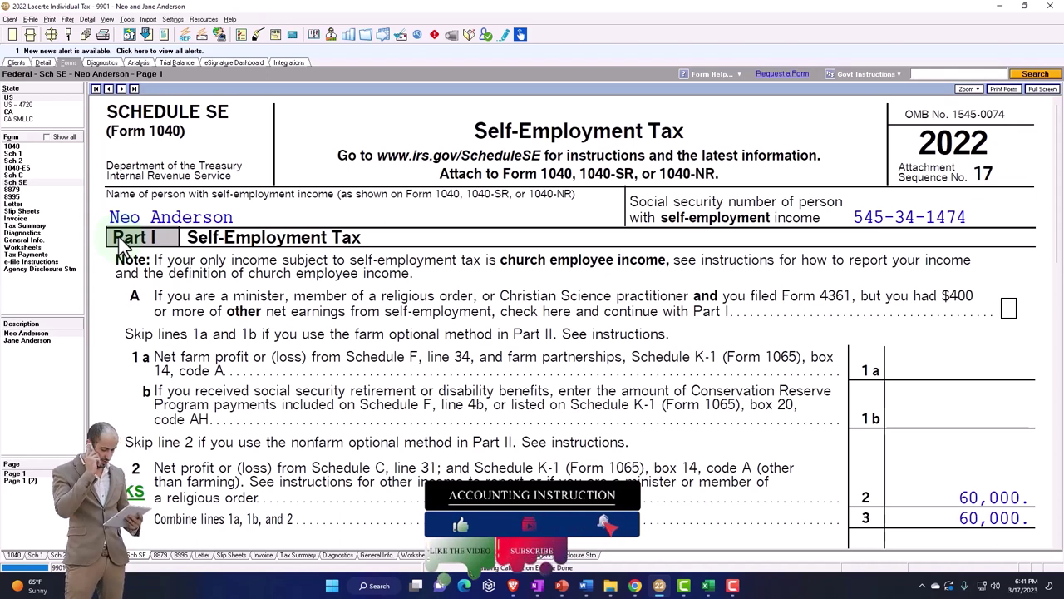
pyautogui.click(28, 175)
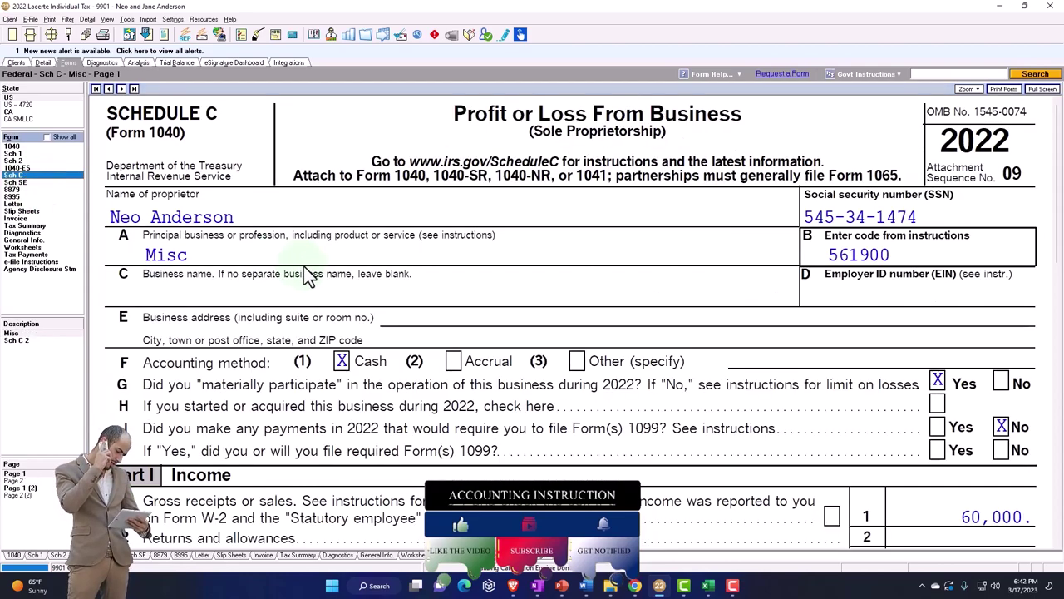